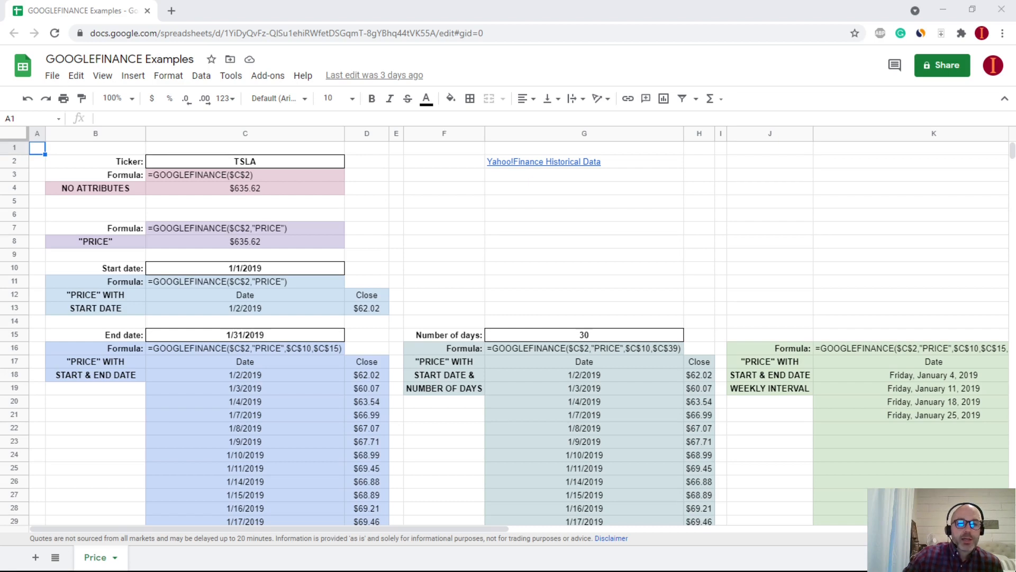
Examine the no-attribute GOOGLEFINANCE formula in C4 and the ticker cell C2 that it references.
left_click(333, 178)
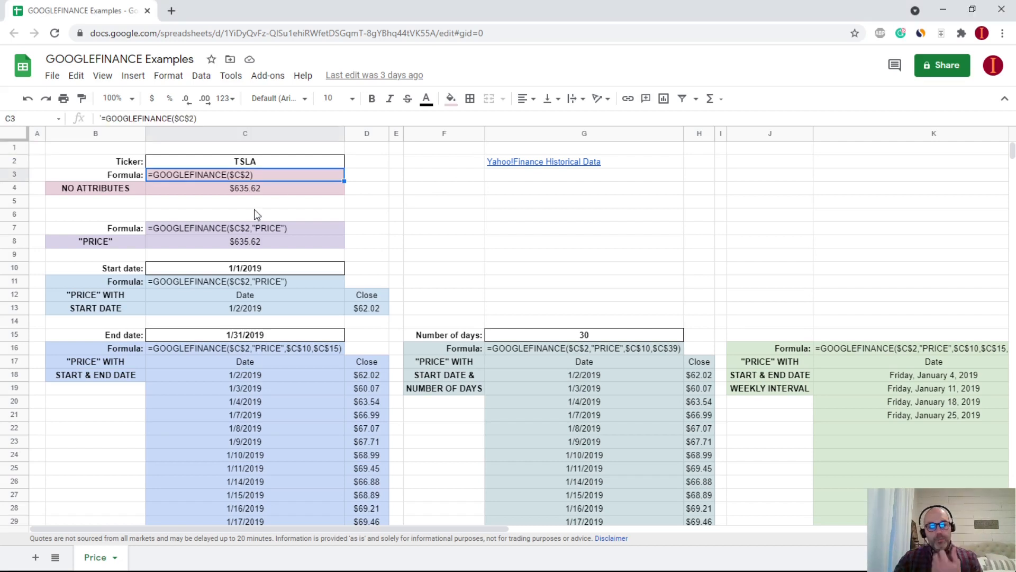
left_click(219, 188)
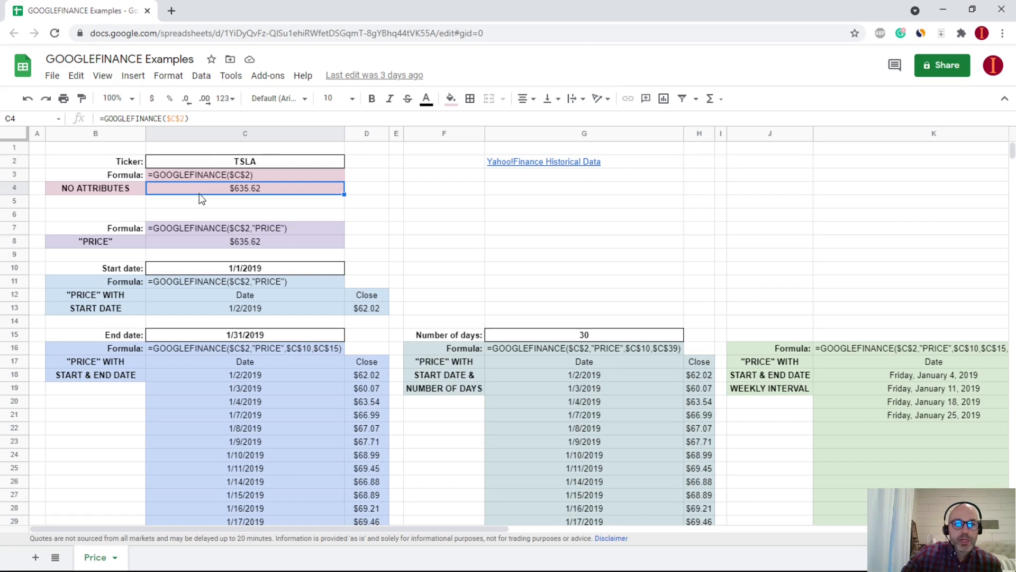
left_click(251, 163)
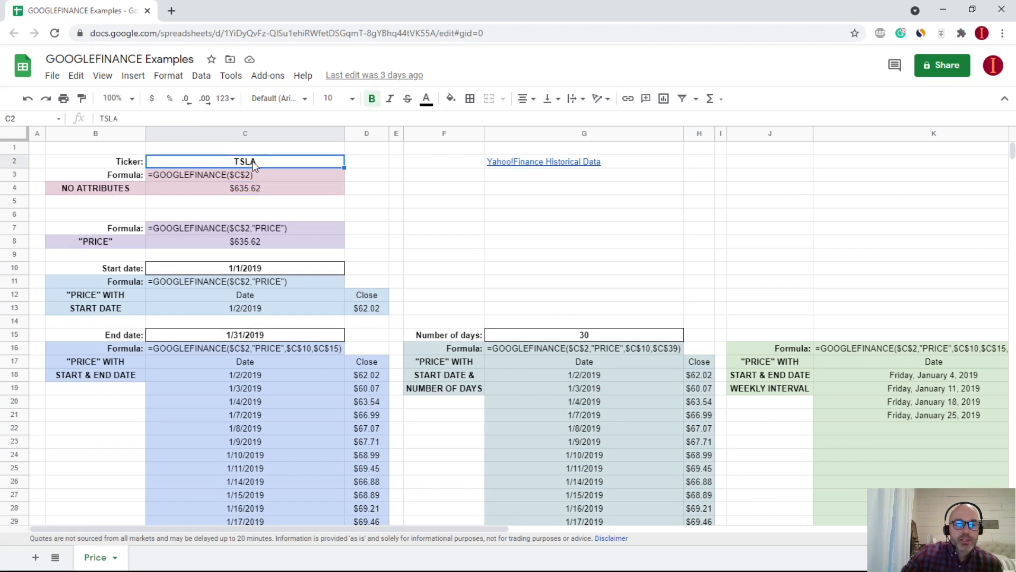
left_click(245, 187)
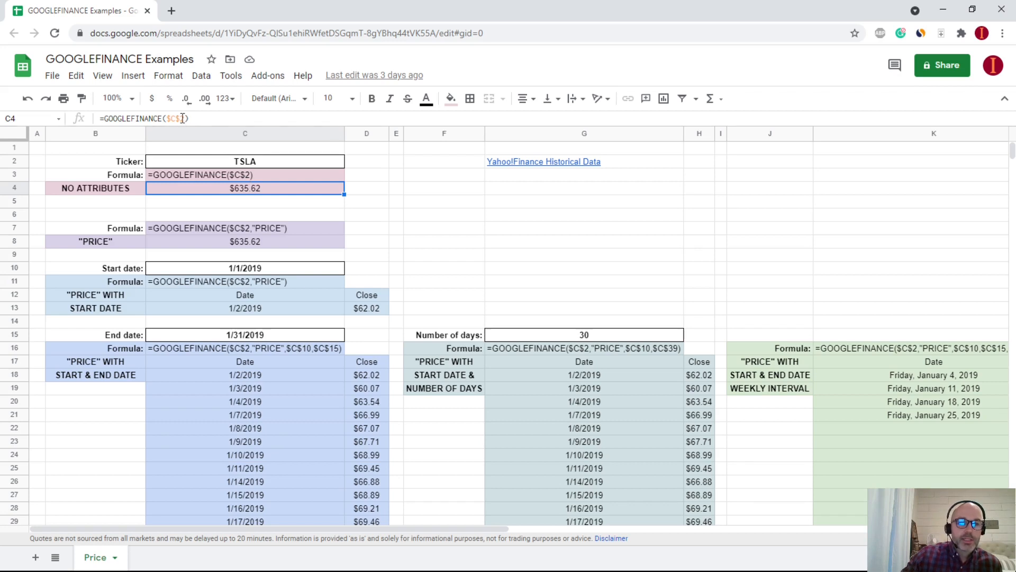
Change the ticker in C2 to AMZN and undo that change.
left_click(247, 152)
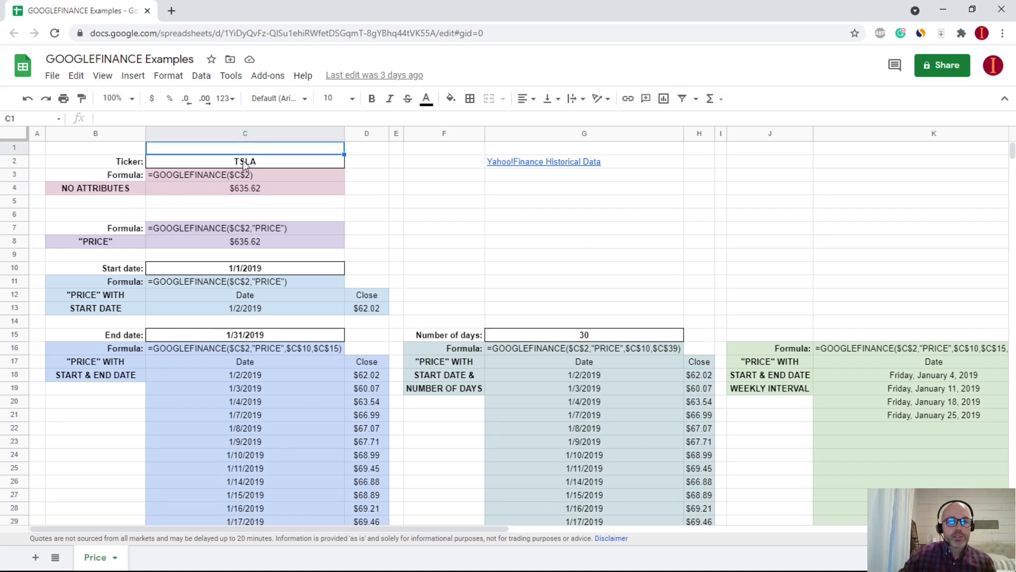
left_click(245, 165)
type("AMZN")
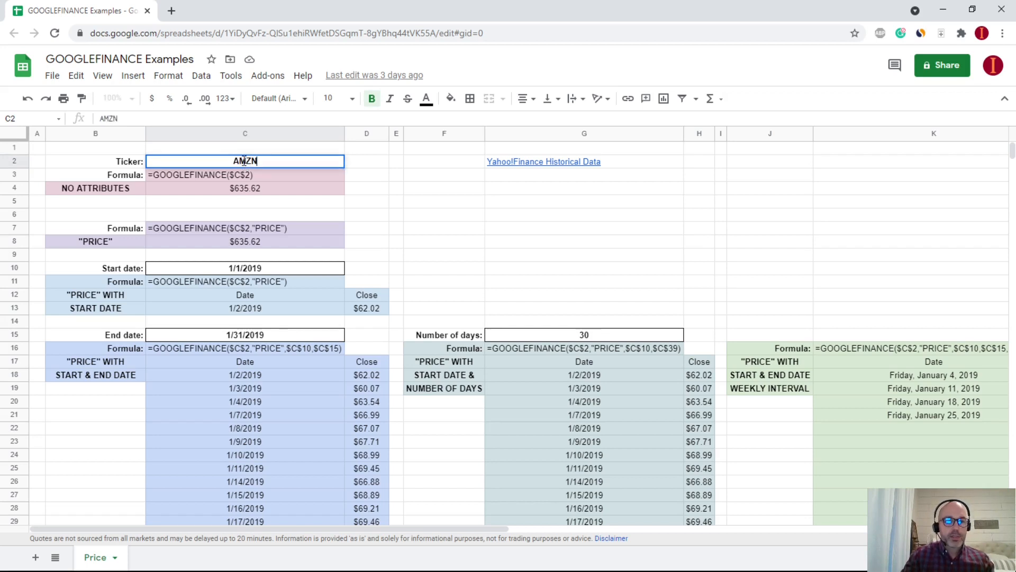
key("Return")
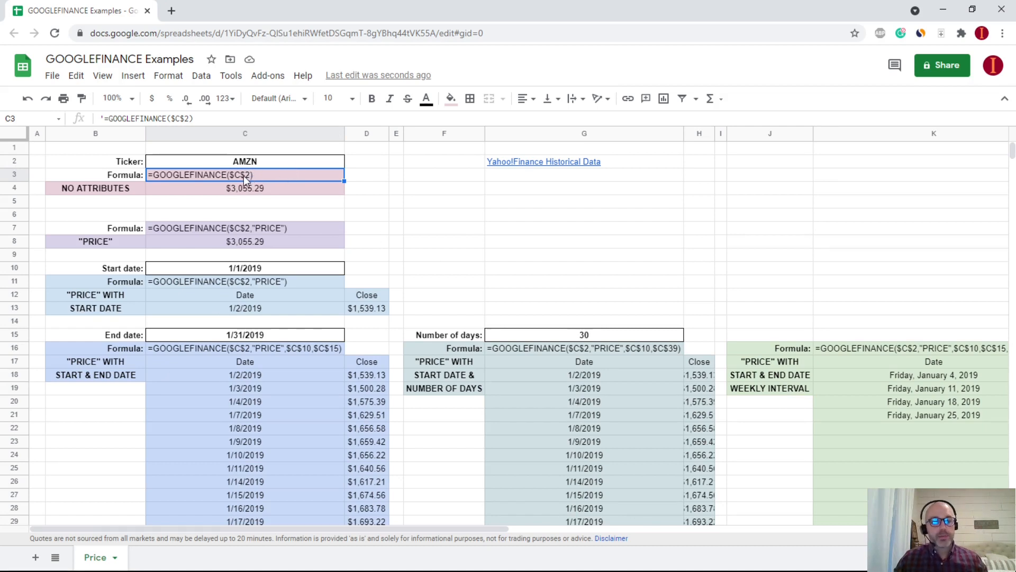
key("ctrl+z")
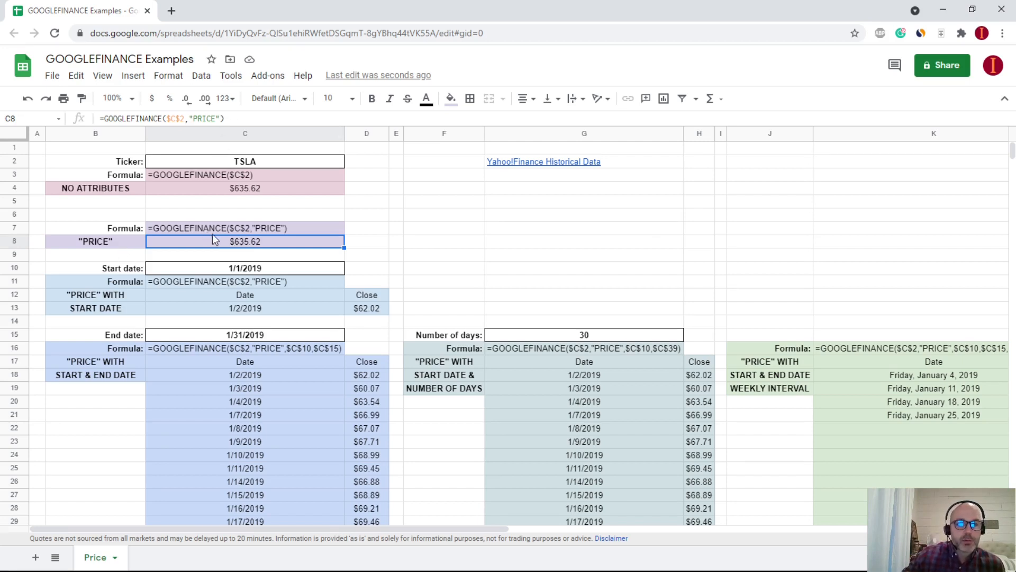
Compare the no-attribute, "PRICE" and start-date GOOGLEFINANCE formulas in C4, C8 and C12.
left_click(244, 191)
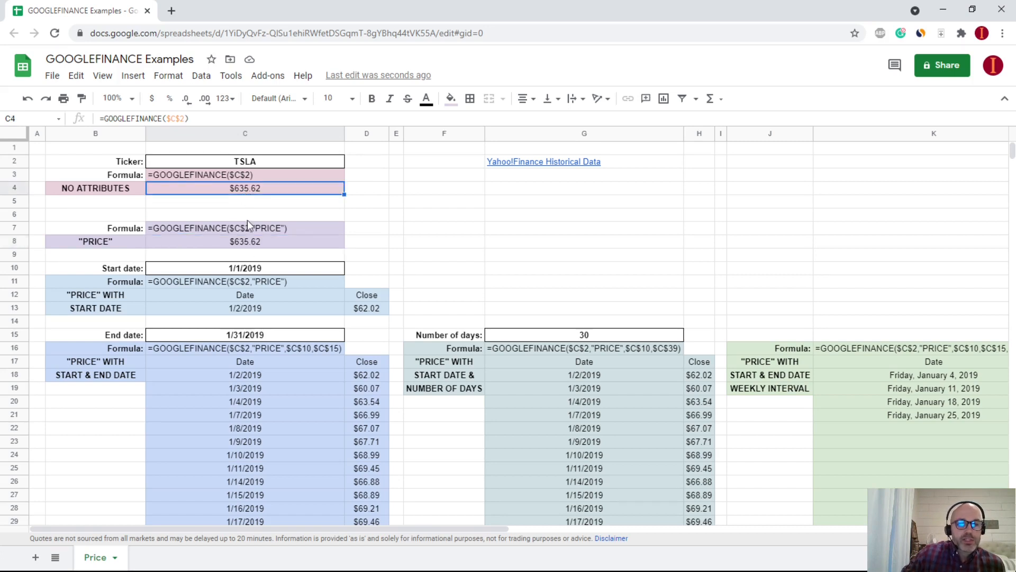
left_click(237, 243)
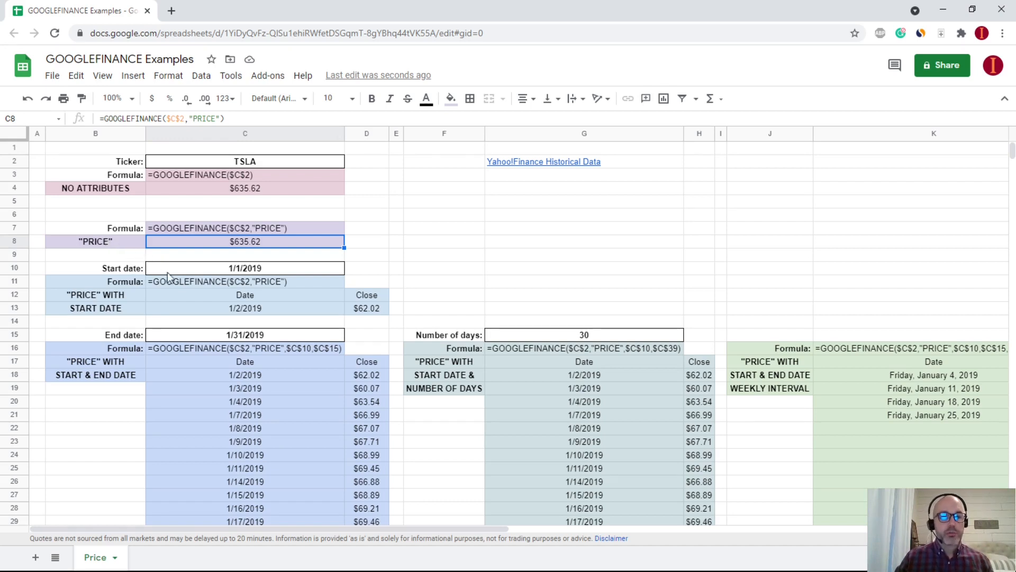
left_click(245, 292)
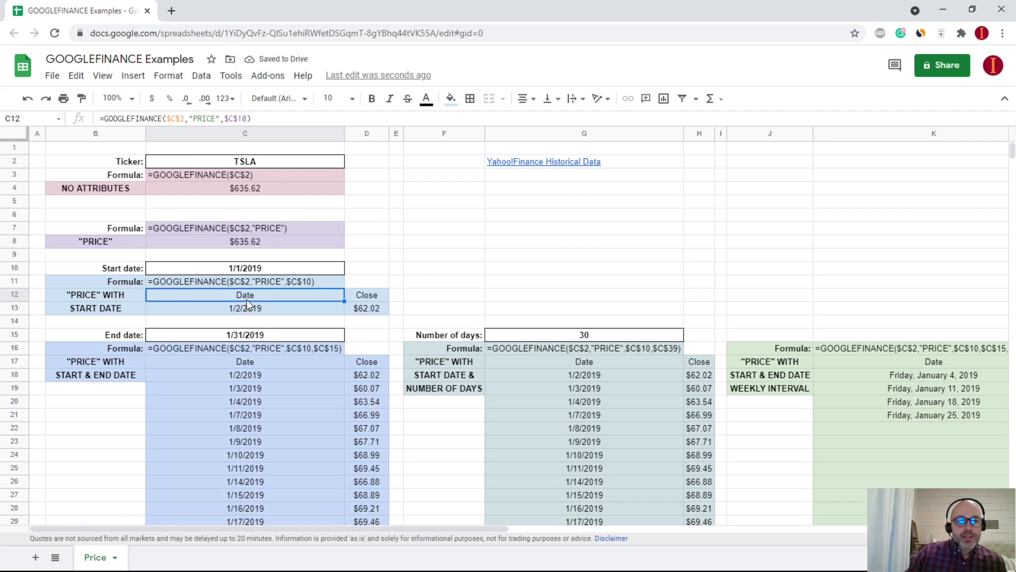
left_click(251, 284)
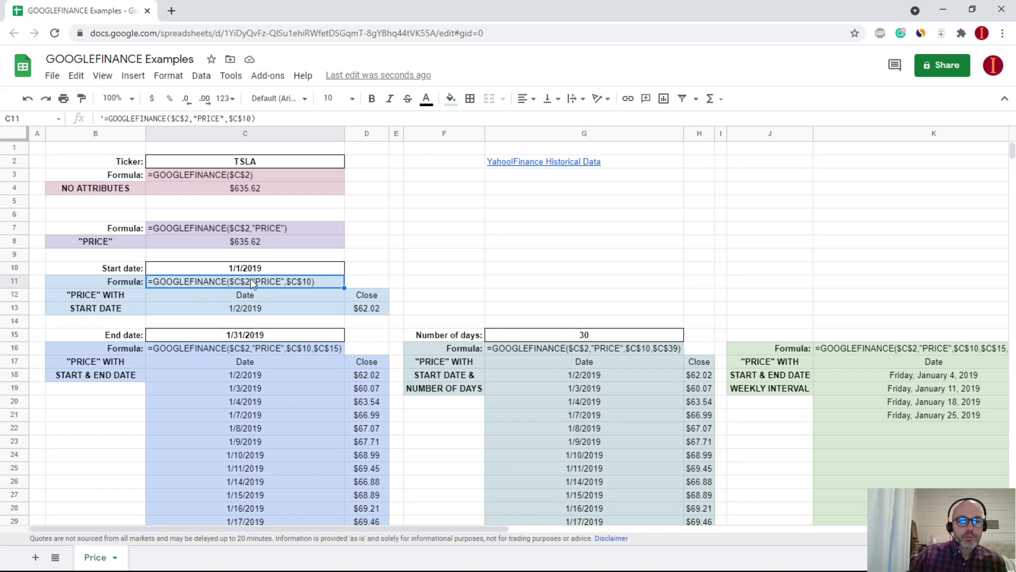
left_click(231, 300)
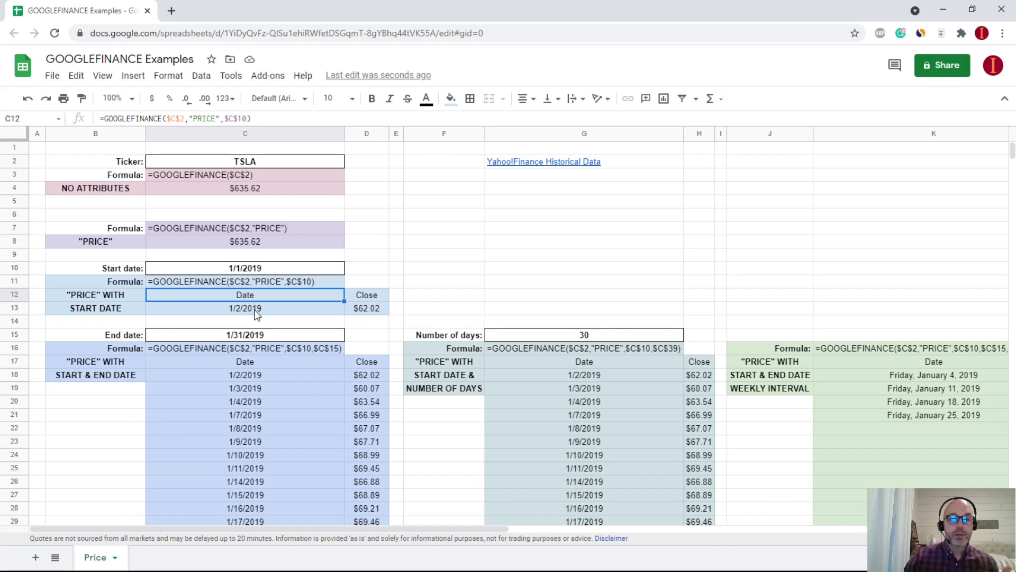
Check the start date in C10 against the date and closing-price headers and values in C12:D13.
left_click(249, 268)
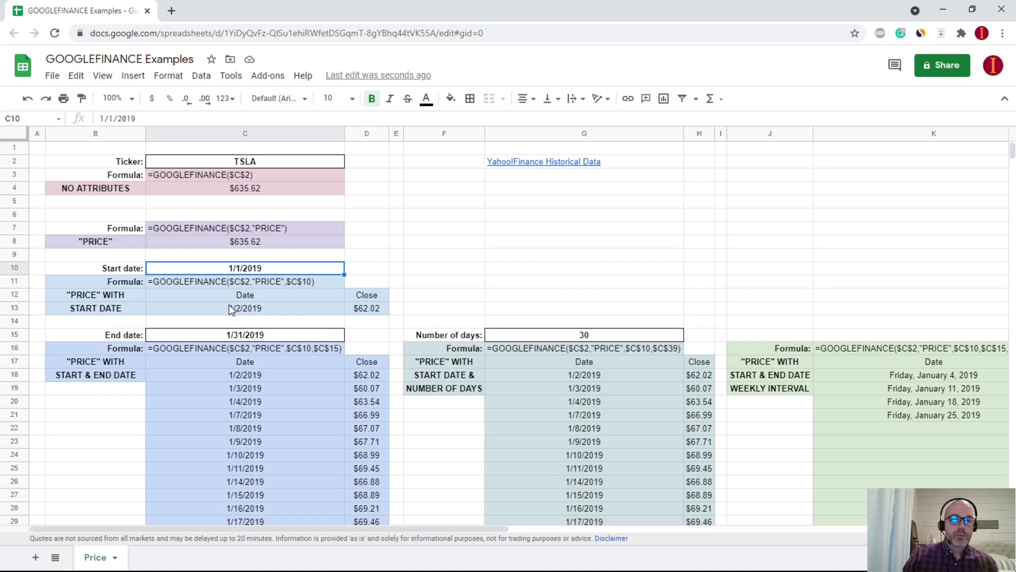
left_click(200, 313)
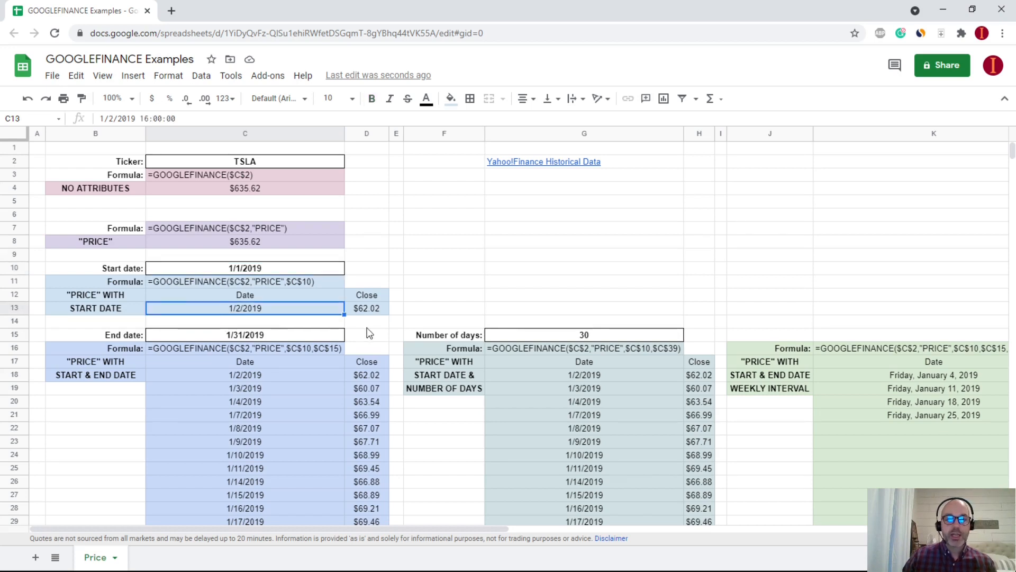
left_click(369, 312)
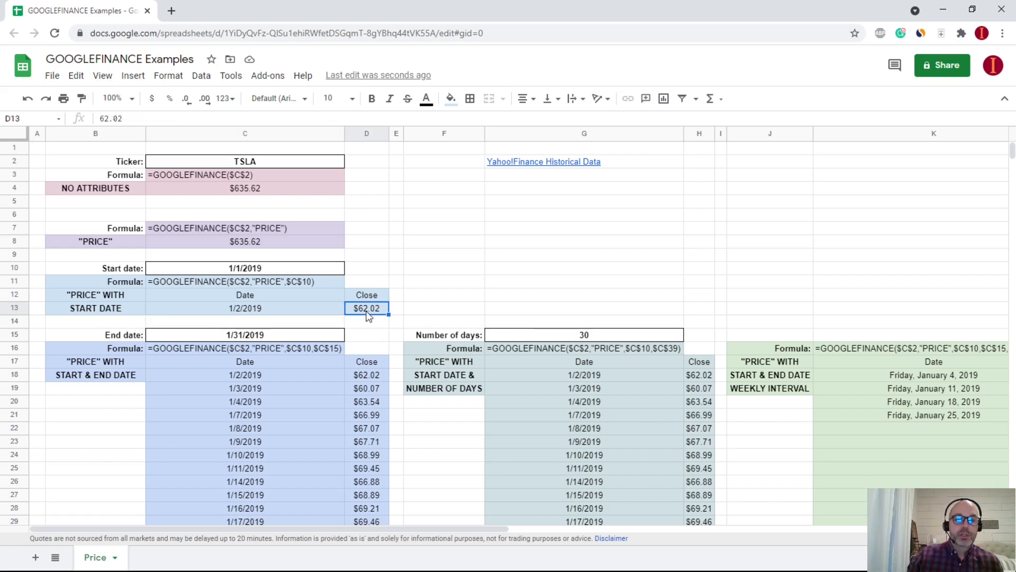
left_click(248, 298)
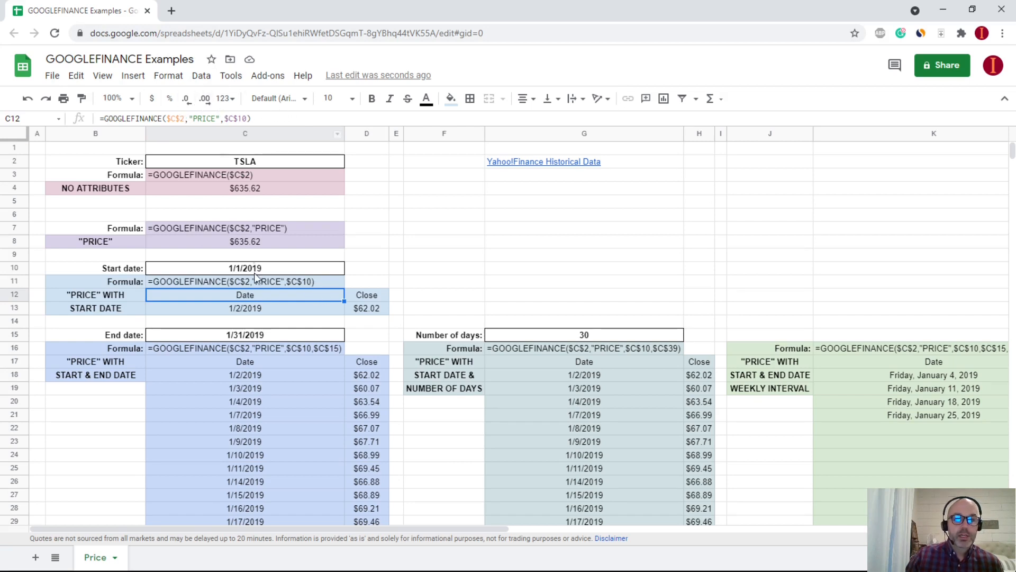
left_click(358, 296)
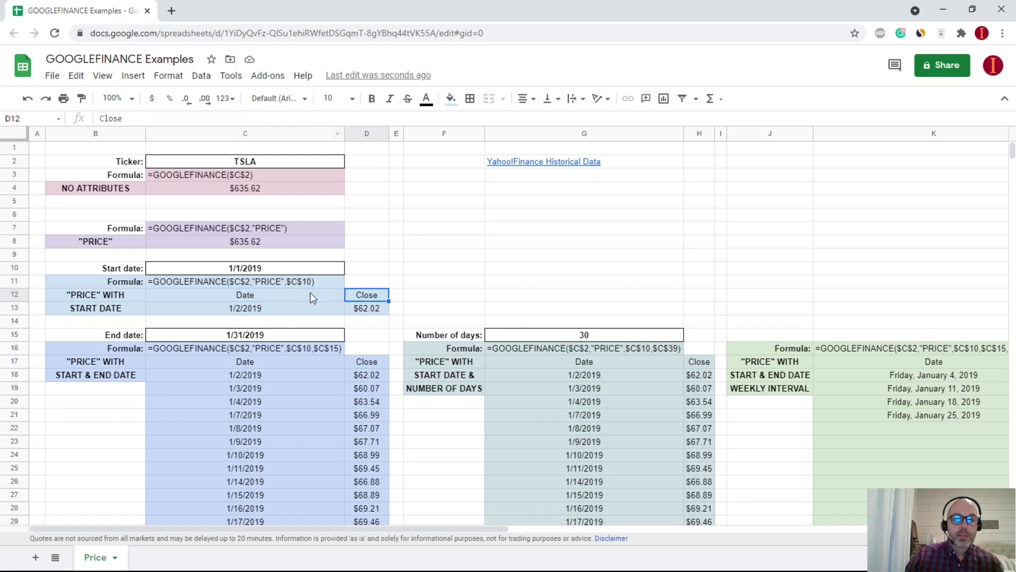
left_click(250, 311)
left_click(368, 310)
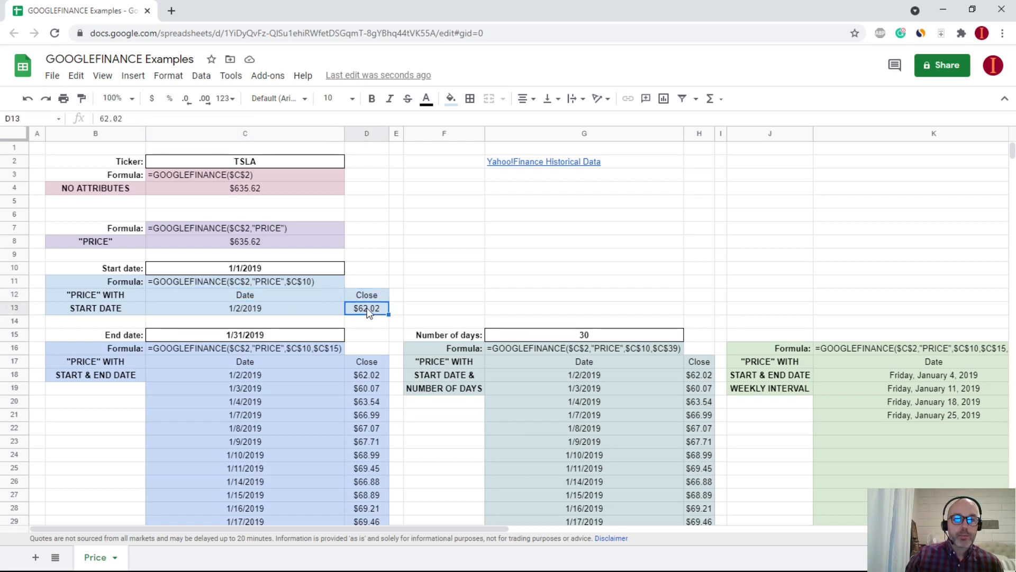
Delete the start-date GOOGLEFINANCE formula from C12 and undo the deletion.
left_click(281, 296)
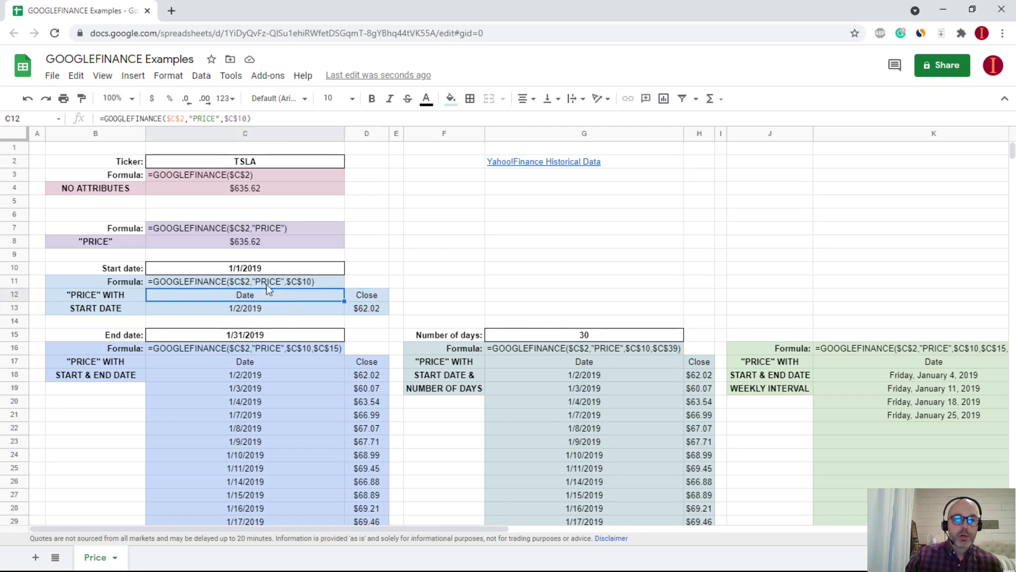
left_click_drag(273, 117, 29, 110)
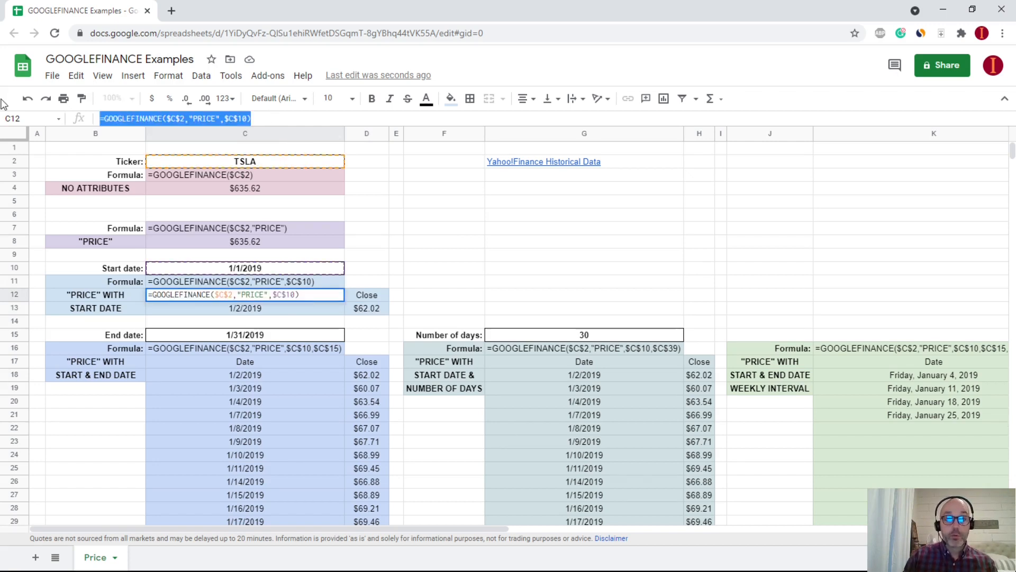
key("BackSpace")
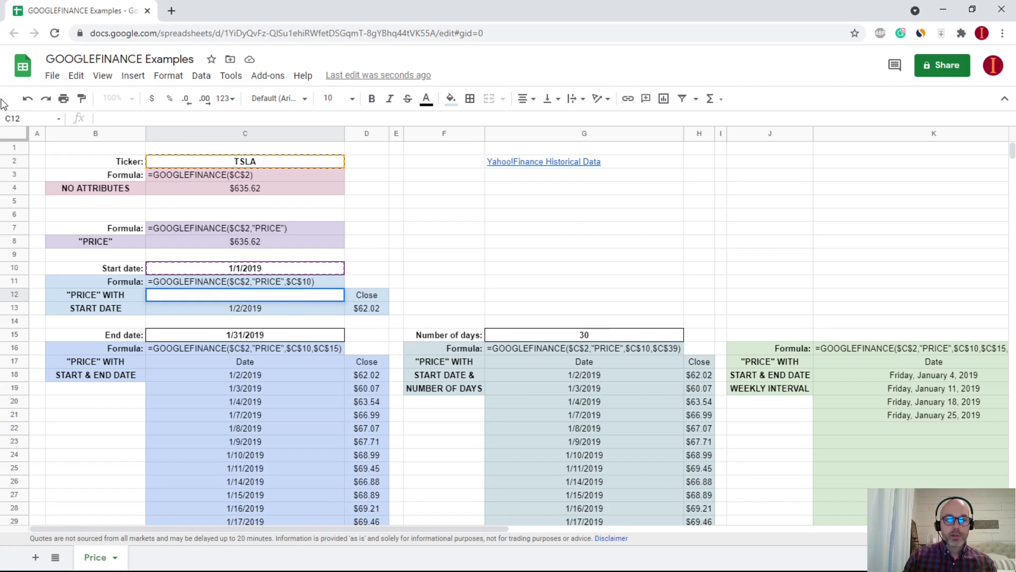
key("Return")
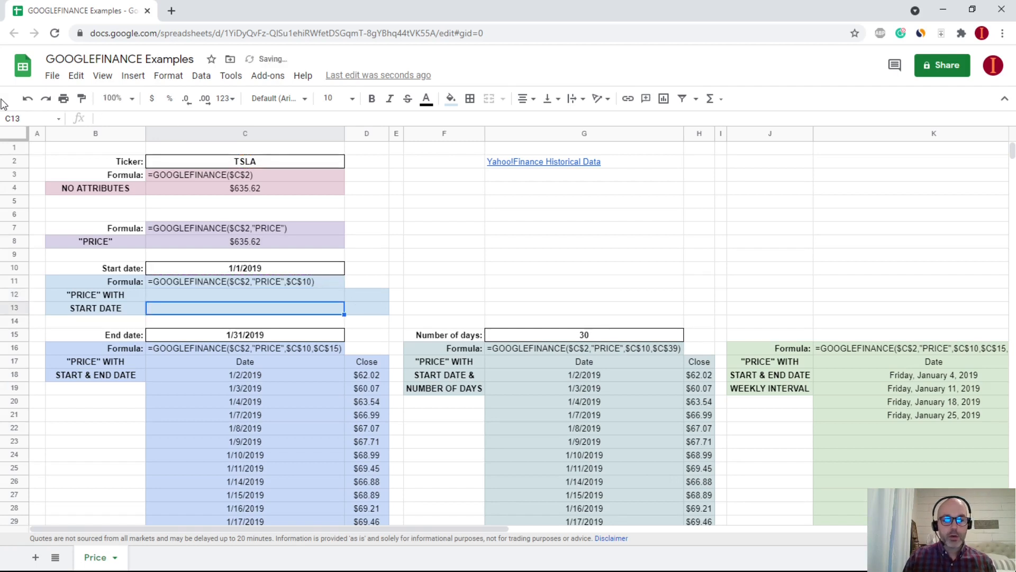
key("ctrl+z")
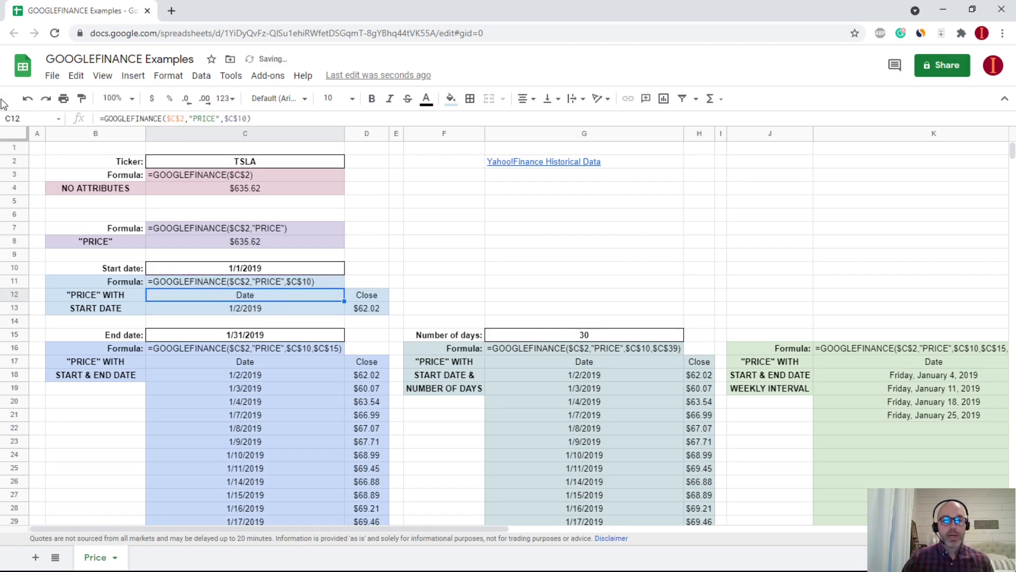
Examine the end date in C15, the start date in C10 and the formula in C17 that uses both.
scroll(237, 342, "down", 3)
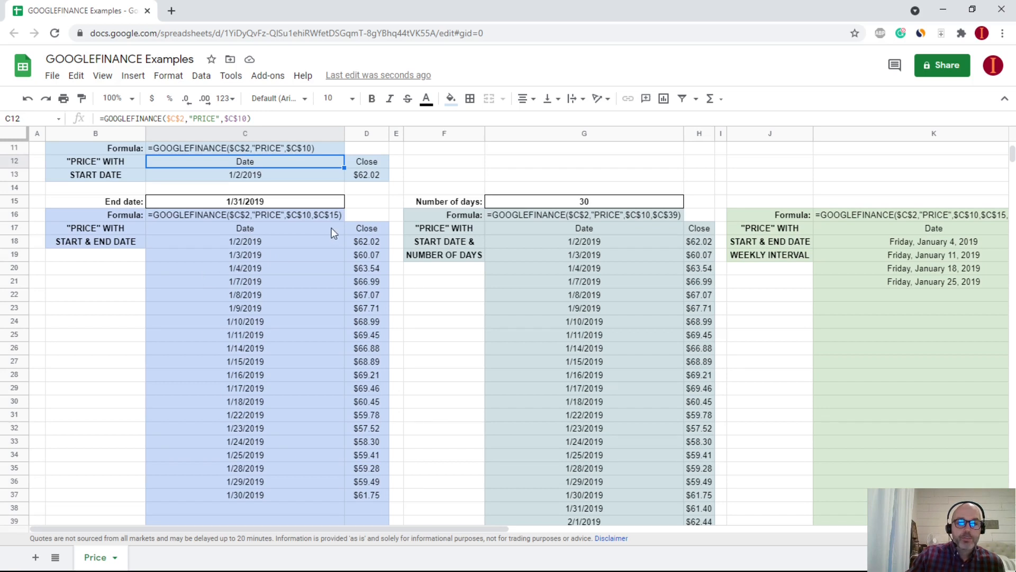
scroll(322, 255, "up", 1)
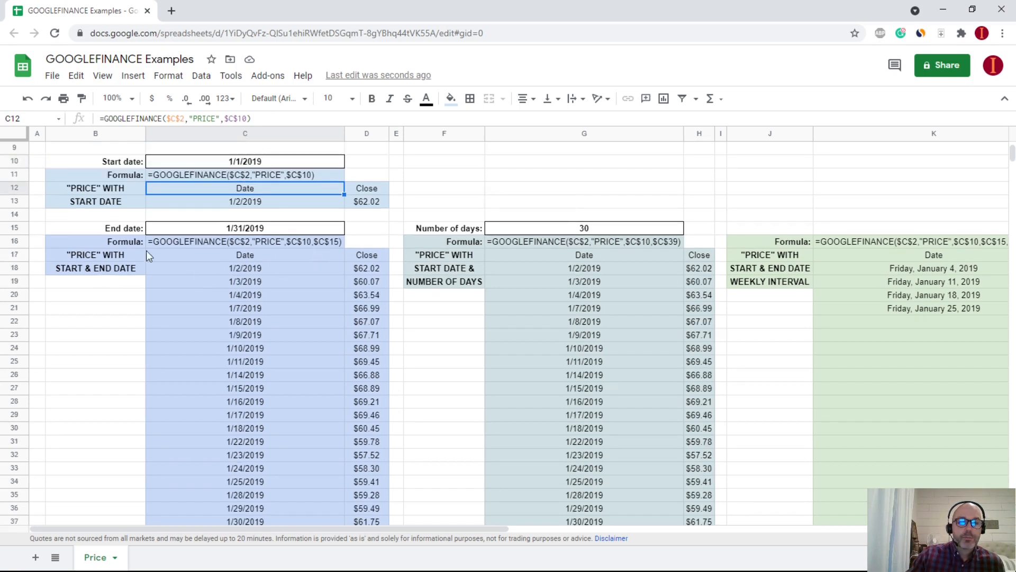
left_click(223, 225)
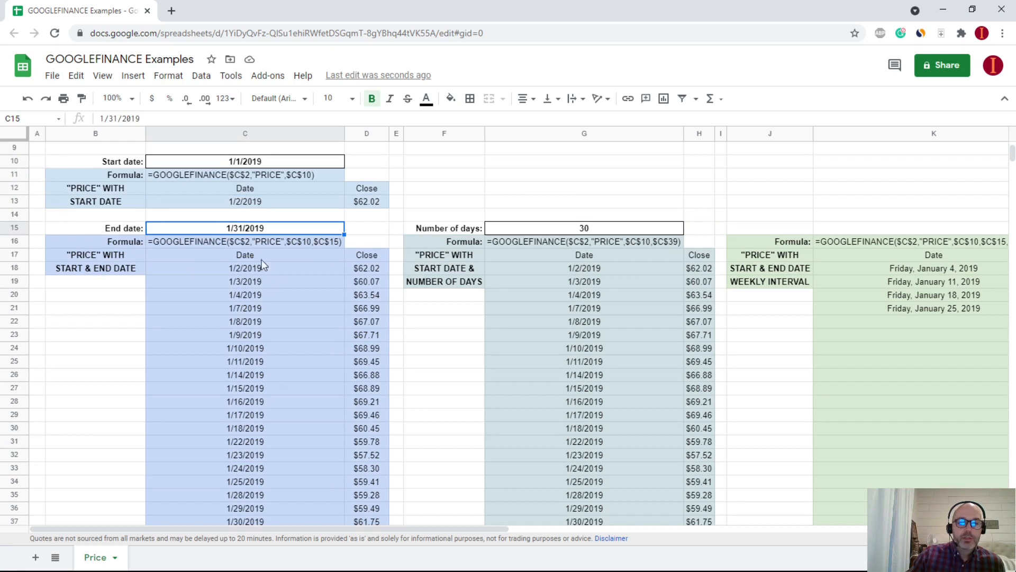
left_click(247, 161)
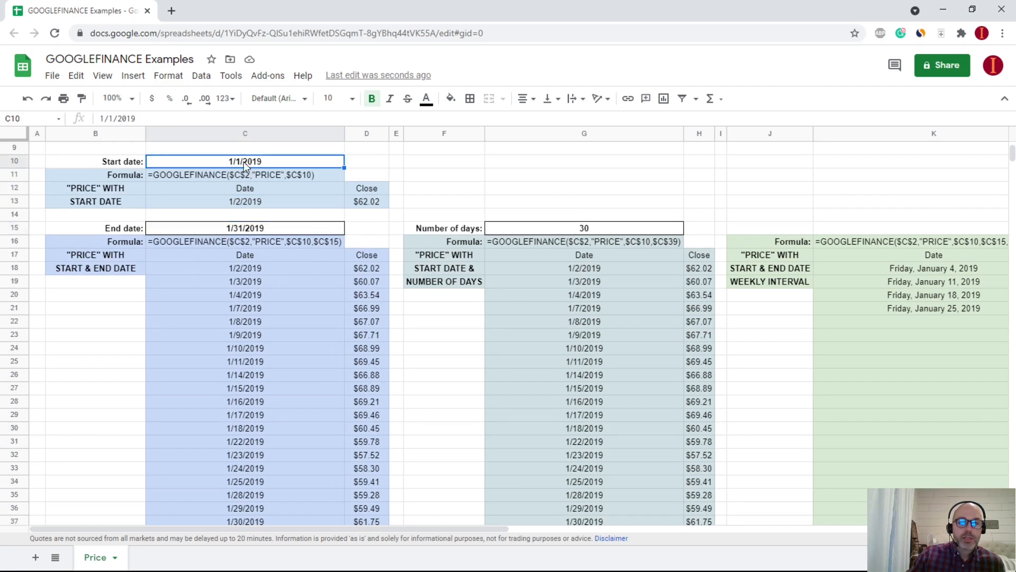
left_click(235, 230)
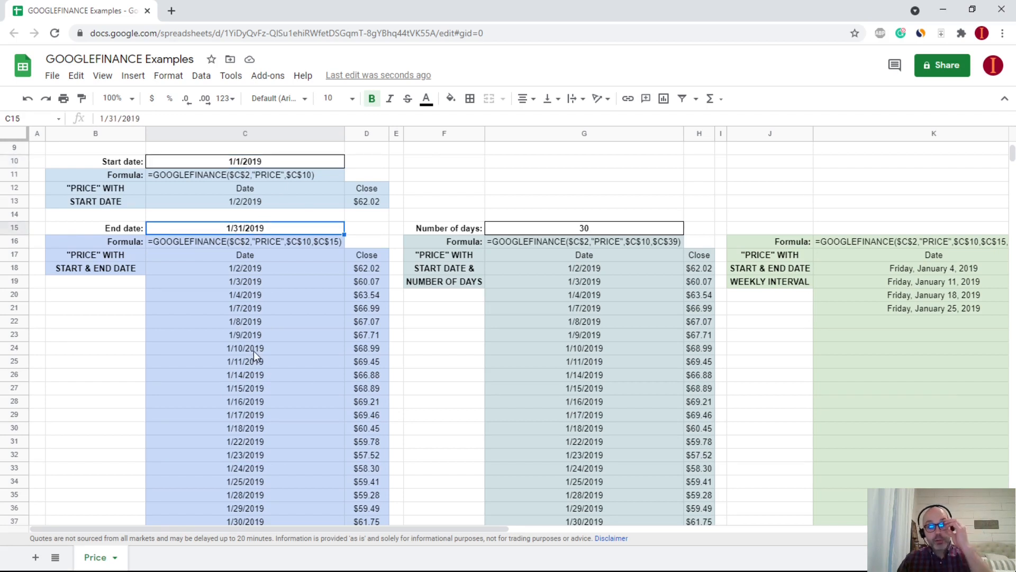
key("Down")
key("Down")
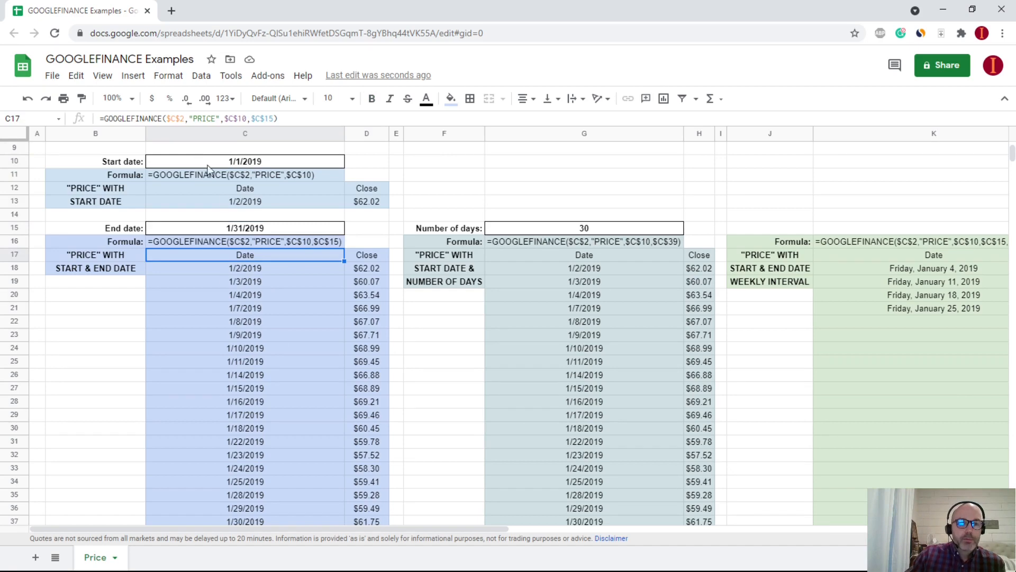
Inspect the ticker, attribute and start-date arguments of the C17 formula, leaving the formula unedited.
left_click(187, 119)
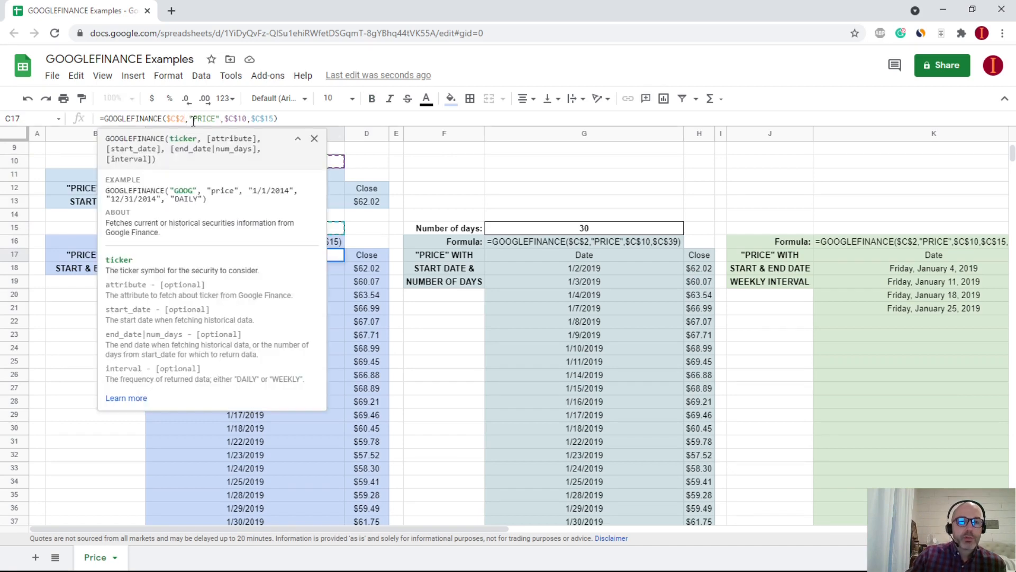
left_click(221, 119)
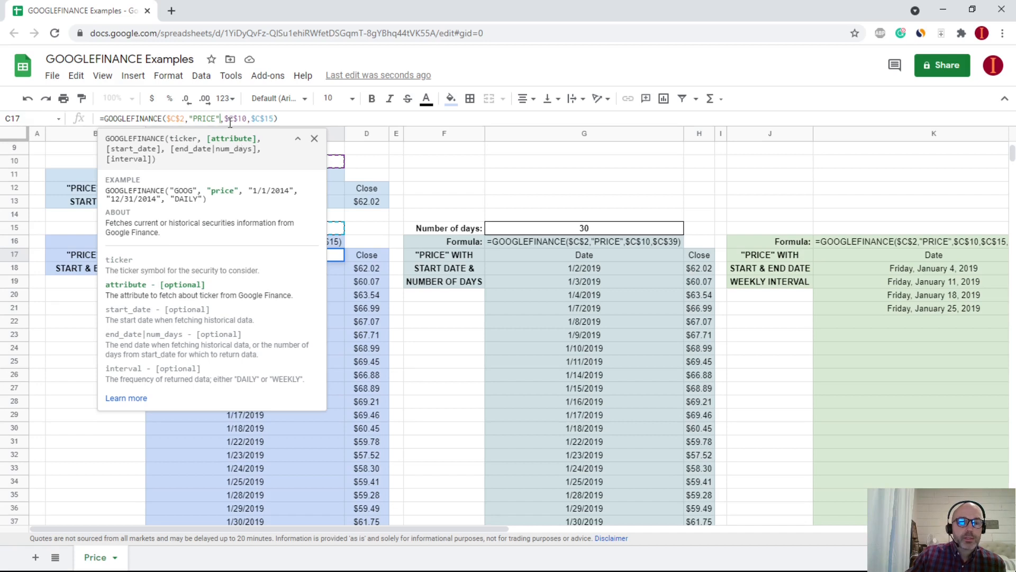
left_click(248, 119)
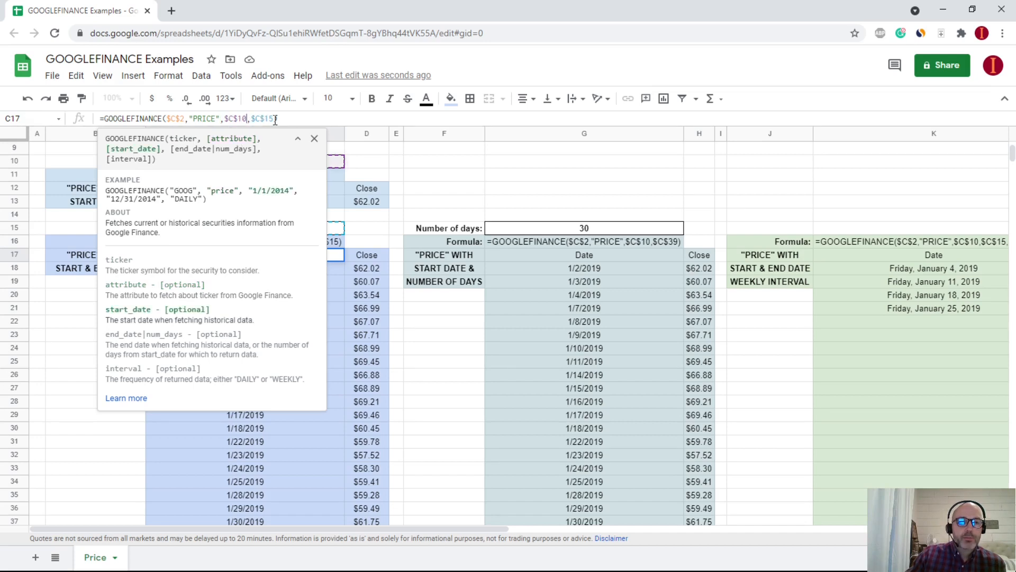
key("Escape")
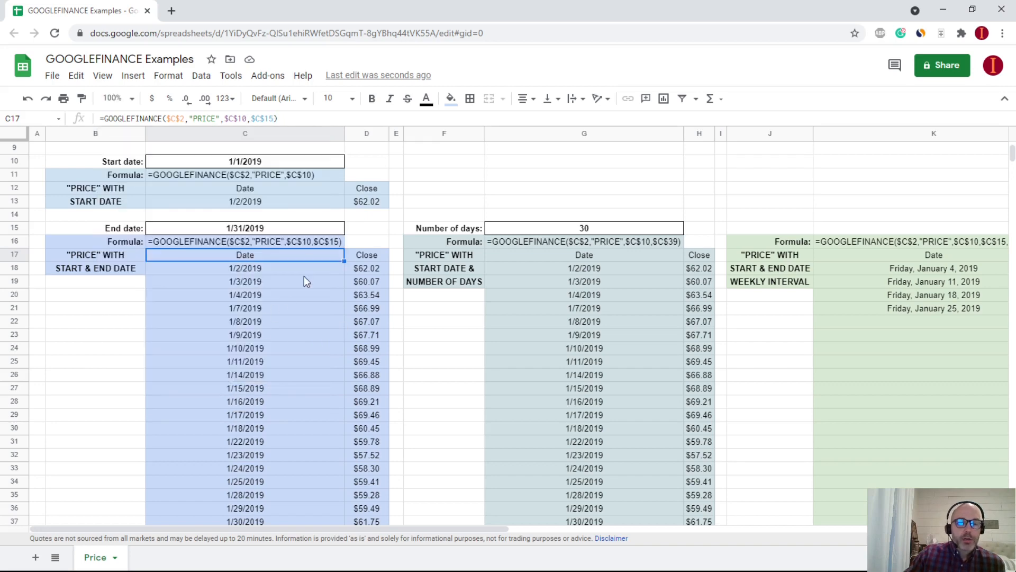
Examine the dates and closing prices returned under C17, including the full date-time value behind C18 and the price in D18.
scroll(296, 275, "down", 2)
left_click(276, 205)
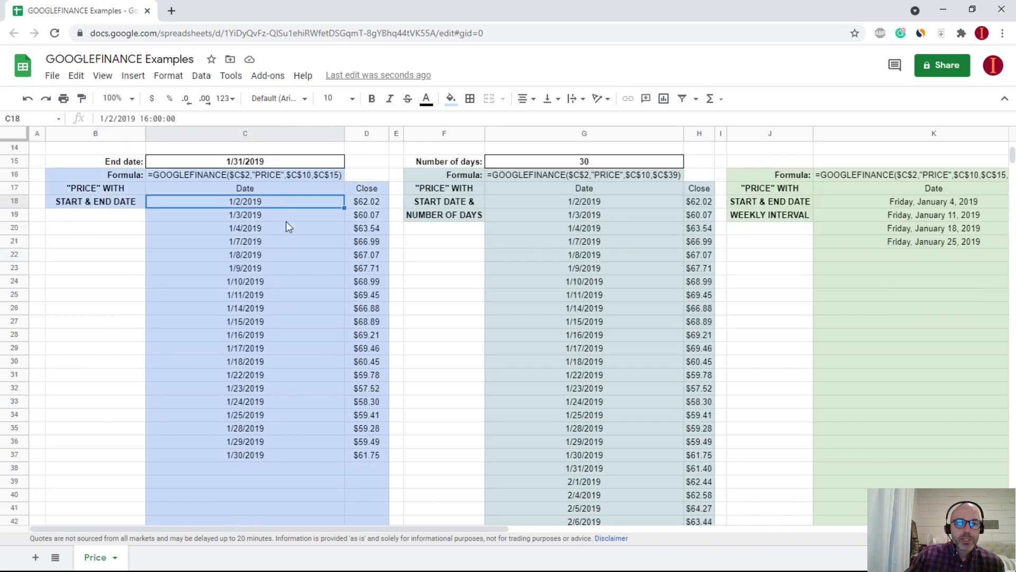
left_click(294, 266)
scroll(281, 201, "up", 1)
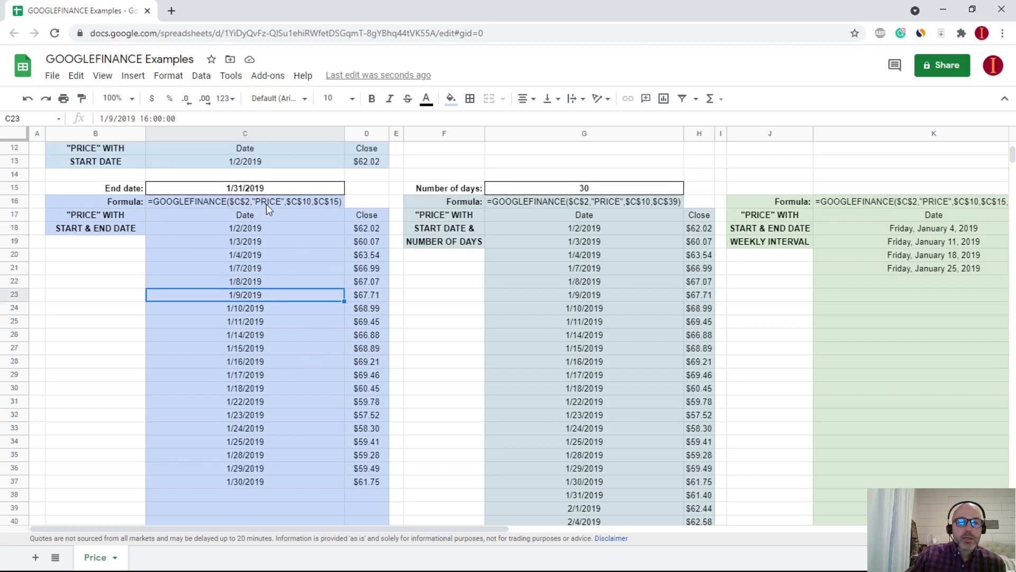
left_click(279, 231)
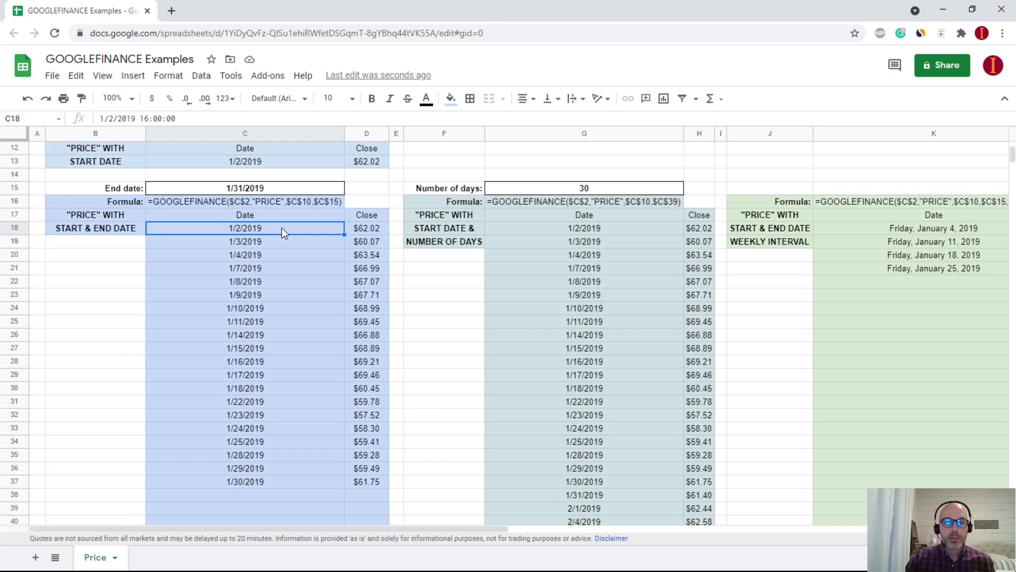
left_click(185, 118)
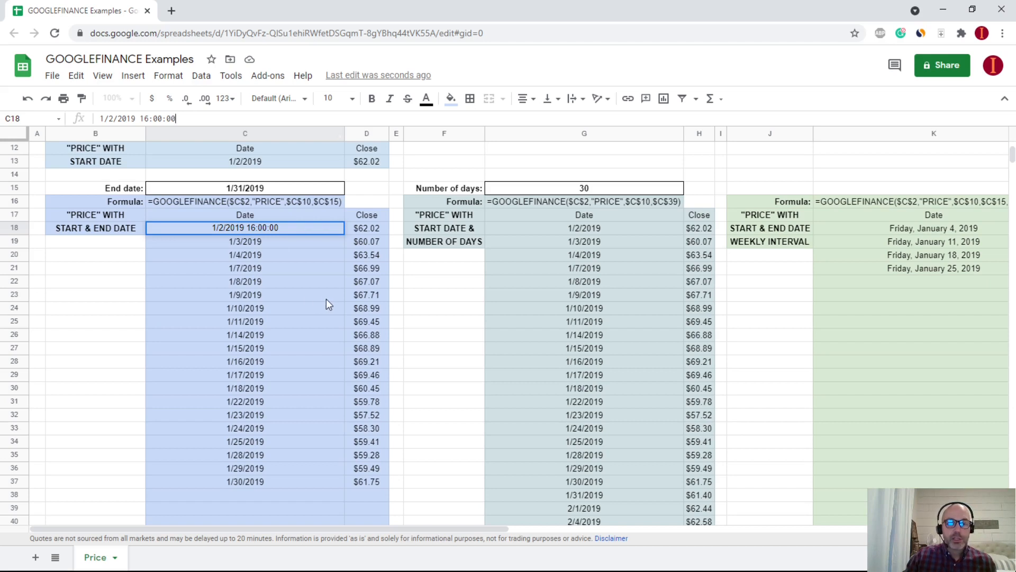
left_click(381, 230)
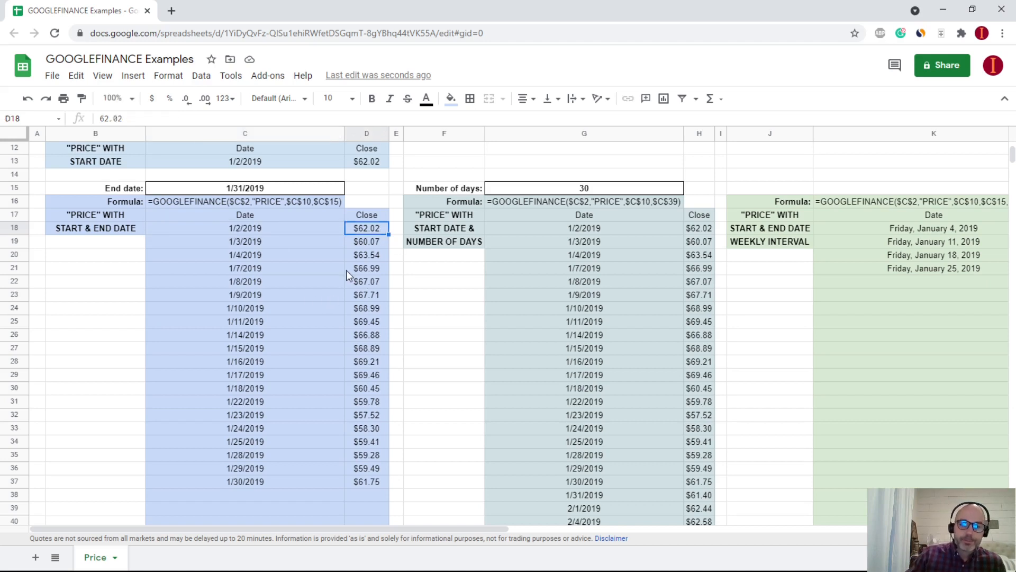
left_click(272, 232)
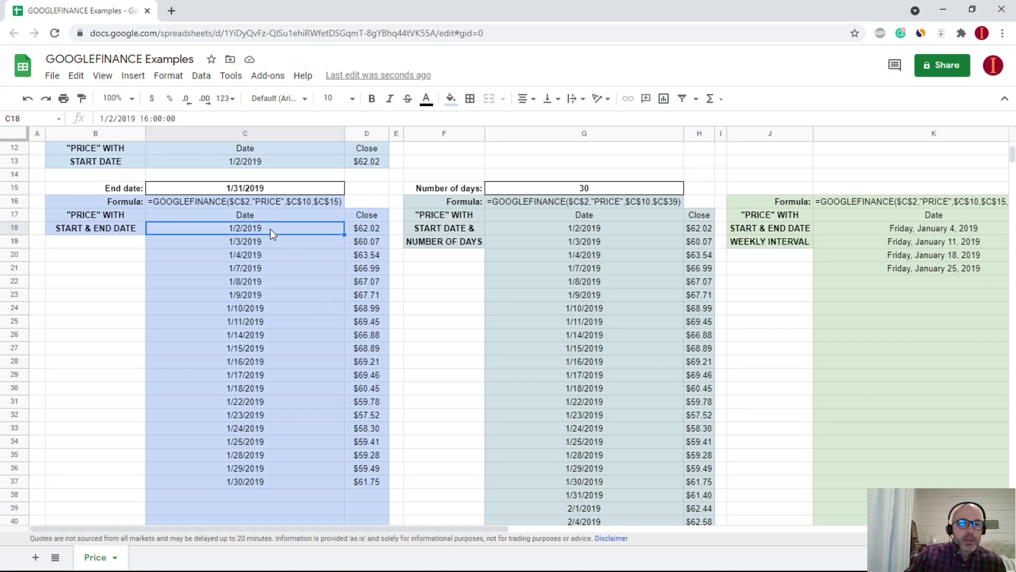
Set the end date in C15 to 3/31/2019.
scroll(268, 228, "up", 2)
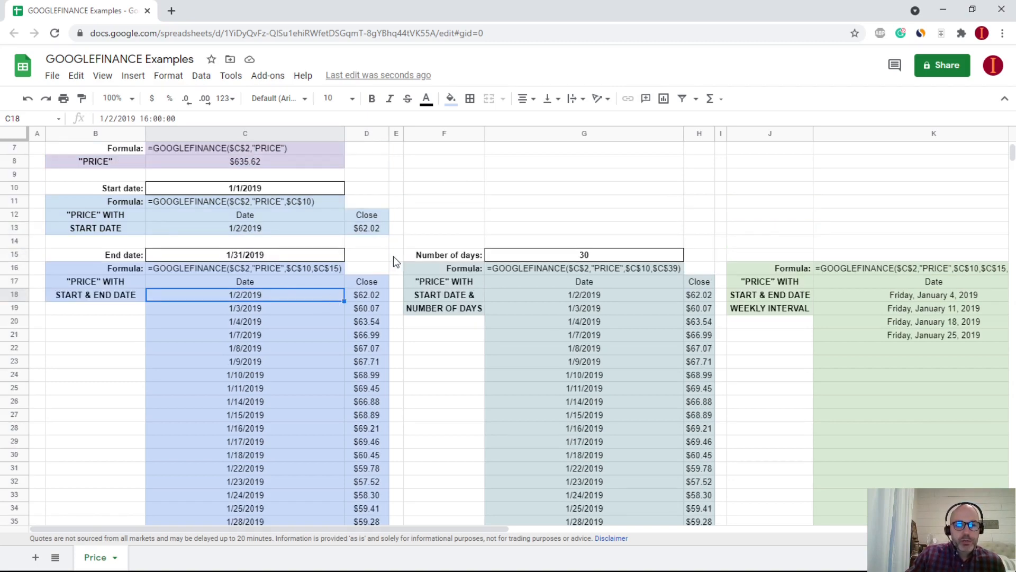
left_click(232, 258)
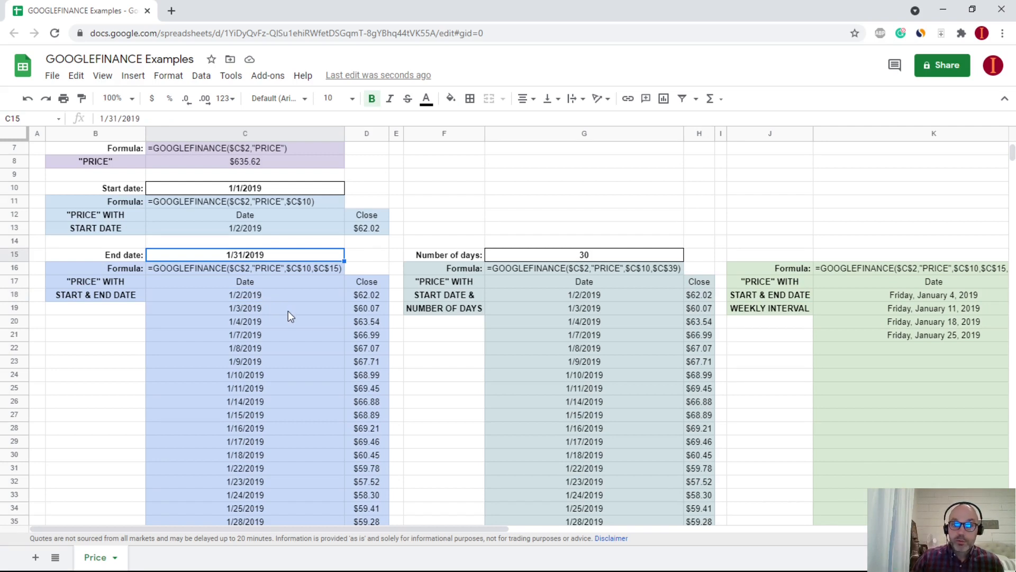
type("3")
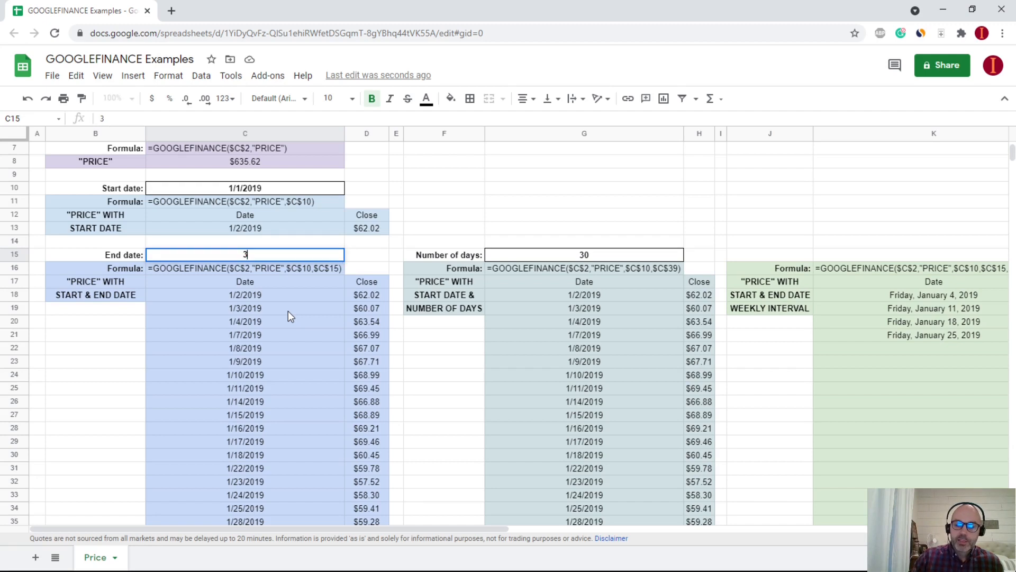
type("/31")
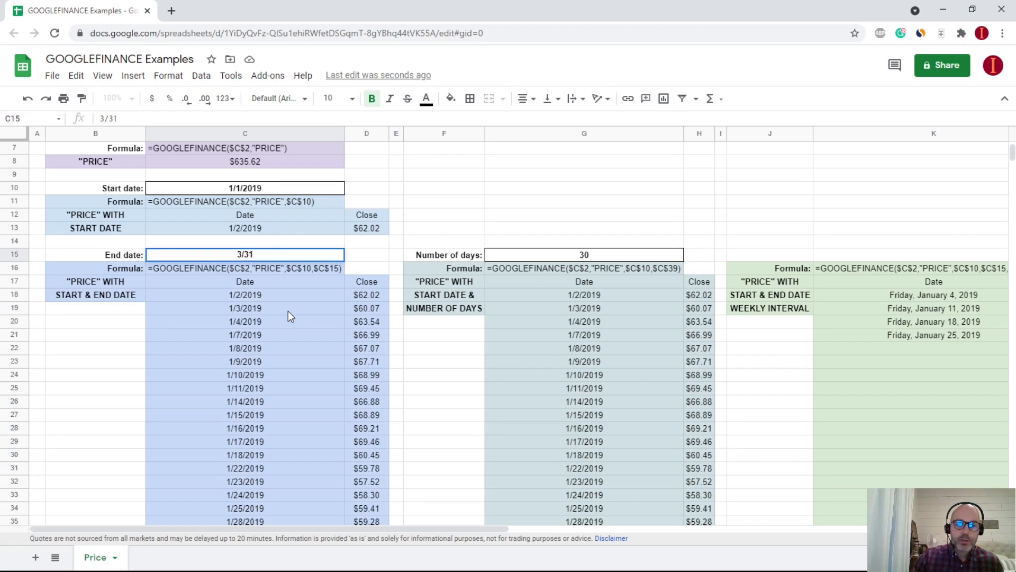
type("/2019")
key("Return")
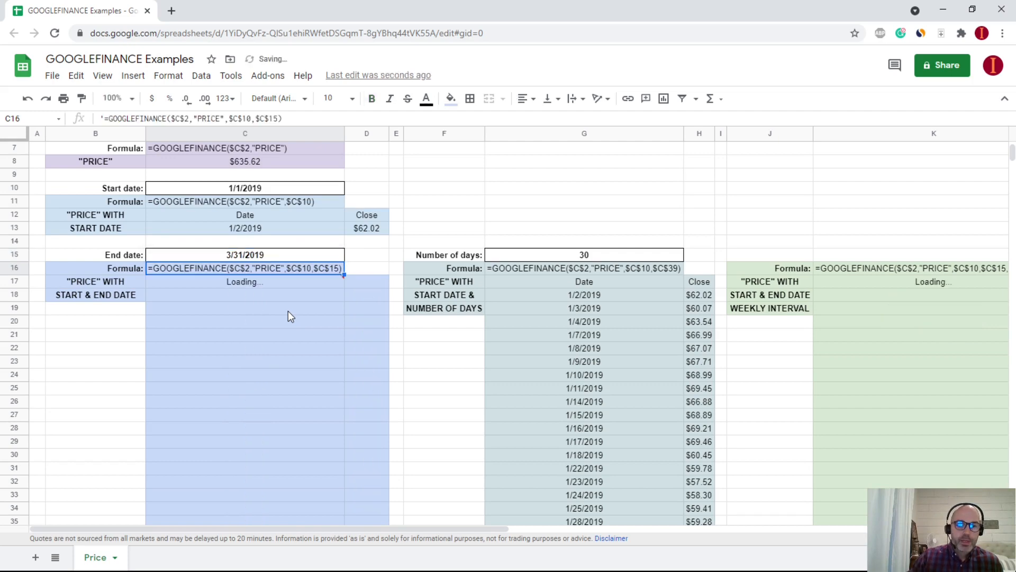
Review the date and closing-price list down to its last rows, comparing the formatted row 74 with the unformatted rows from C75.
scroll(282, 312, "down", 10)
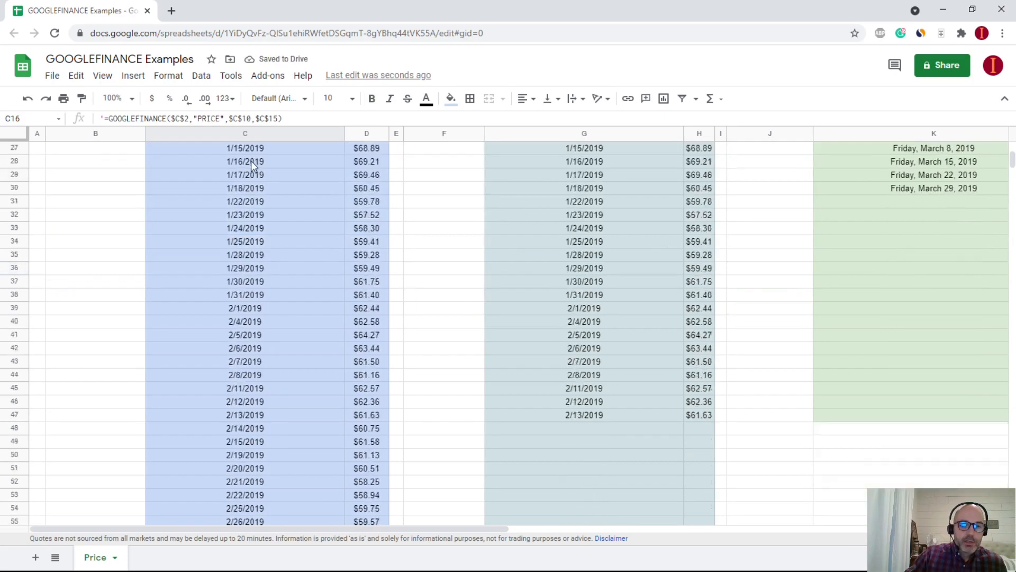
scroll(250, 173, "down", 5)
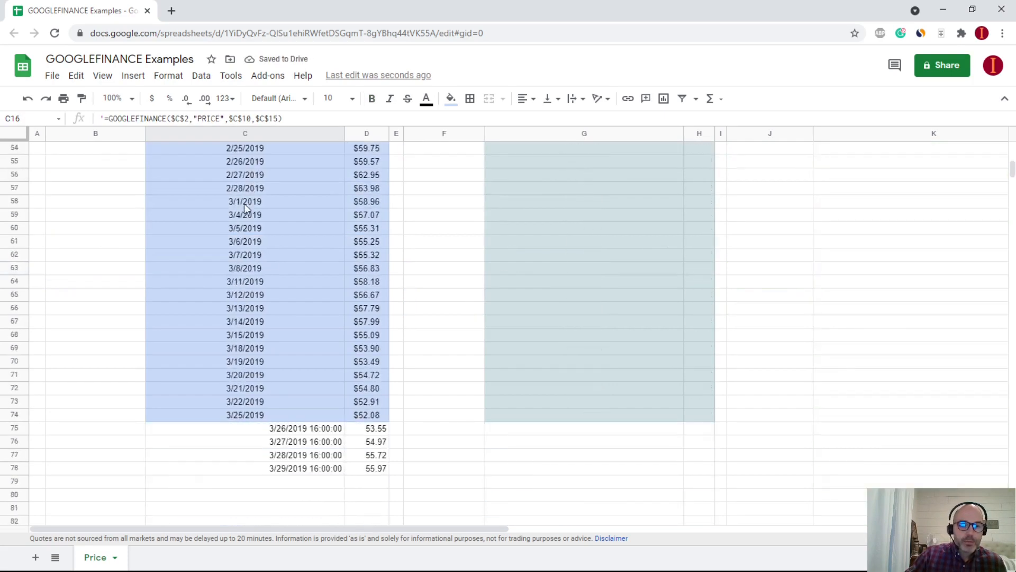
scroll(245, 207, "down", 2)
left_click(290, 364)
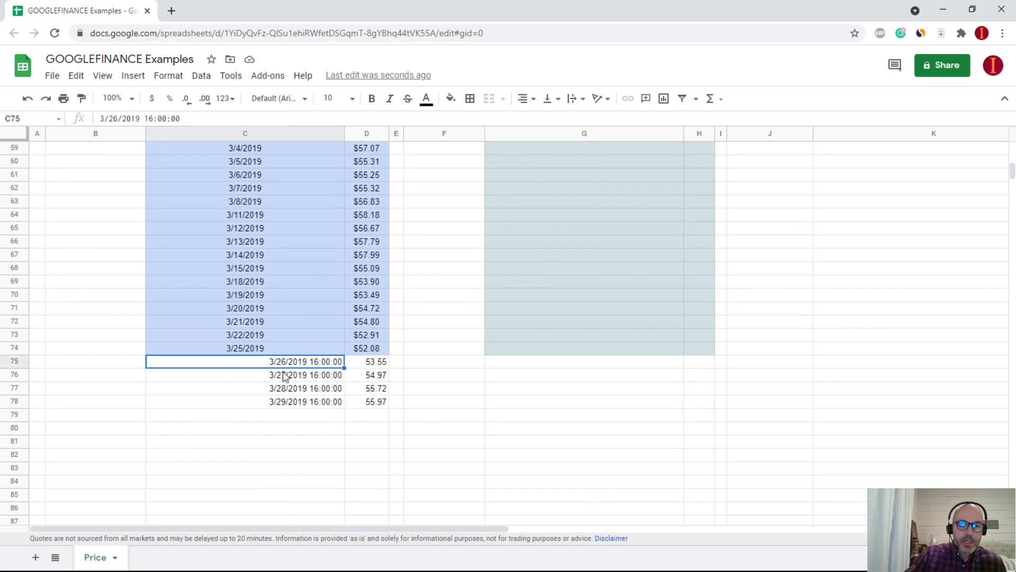
left_click_drag(299, 365, 294, 412)
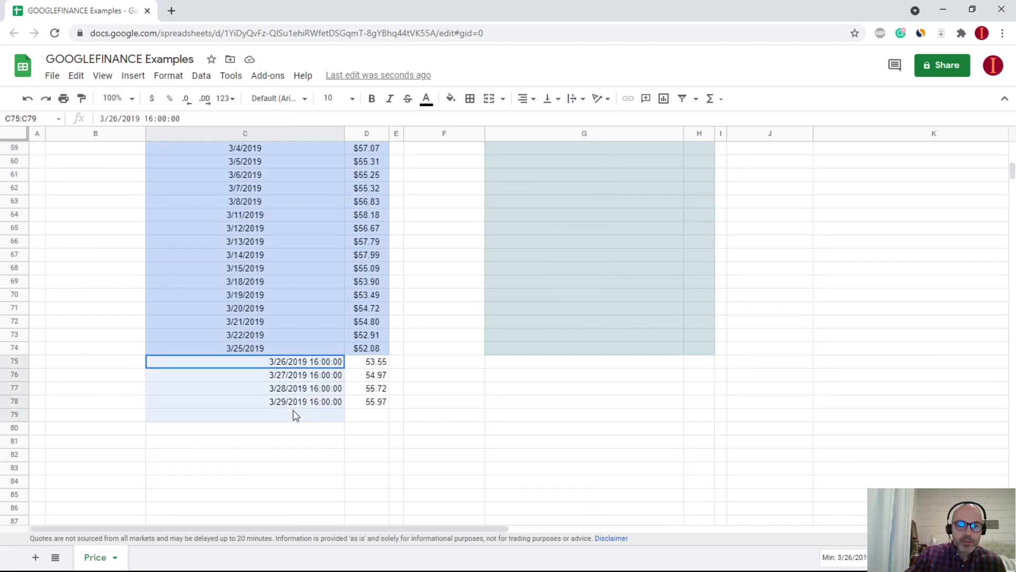
left_click(357, 348)
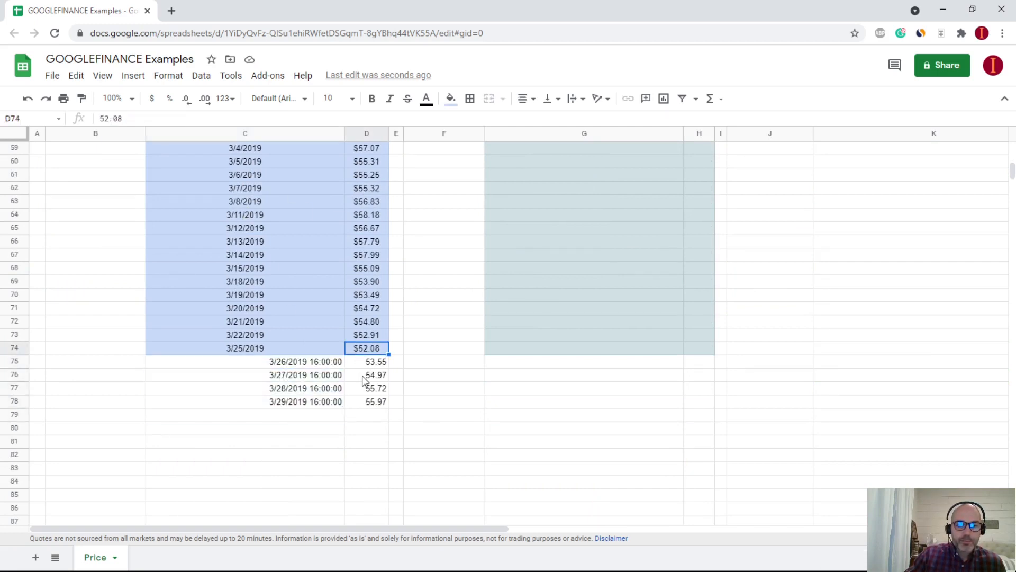
left_click(276, 348)
left_click(279, 364)
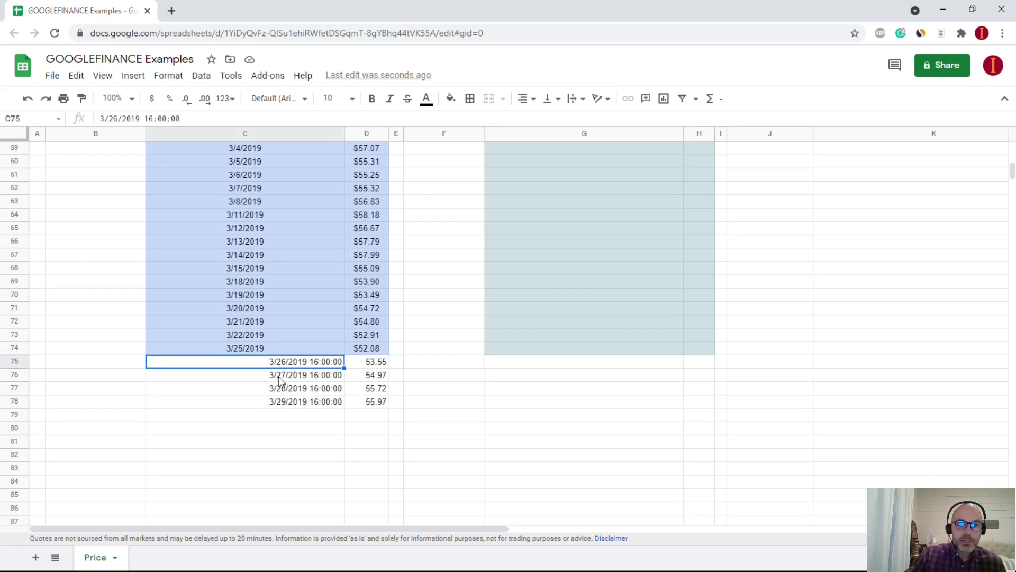
scroll(383, 398, "up", 13)
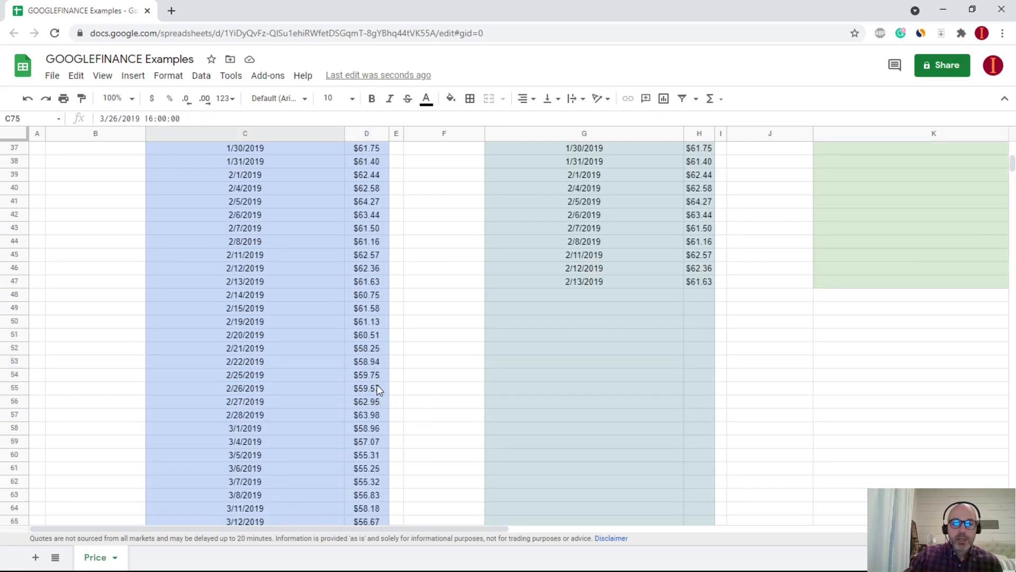
scroll(377, 388, "up", 4)
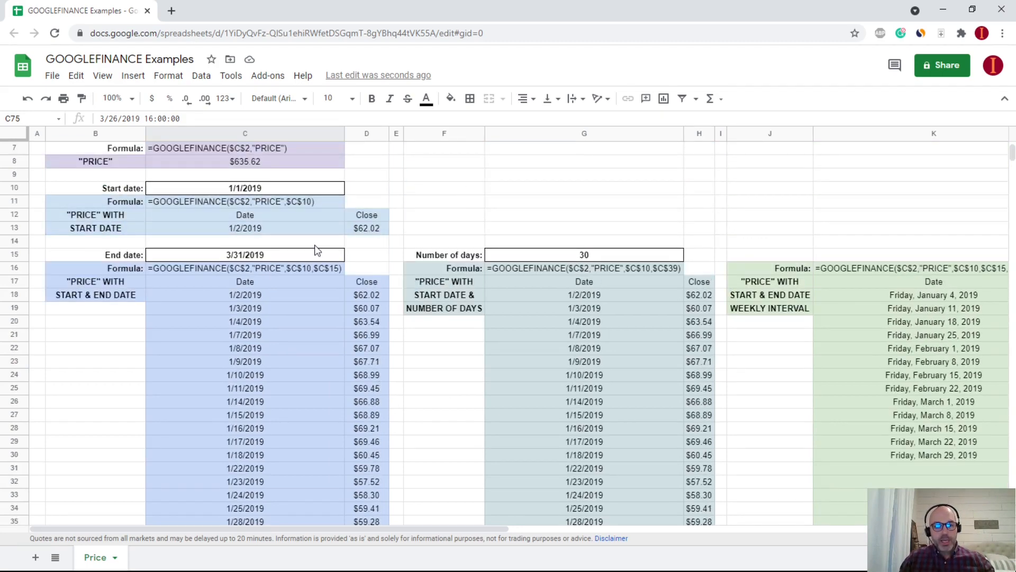
Set the end date in C15 to 1/31/2019.
scroll(275, 246, "up", 2)
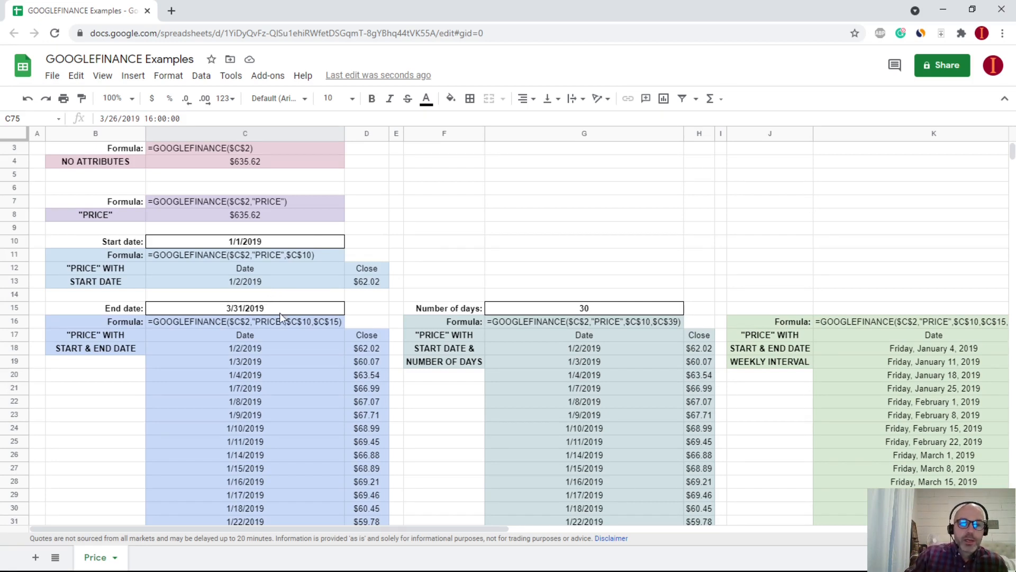
left_click(266, 307)
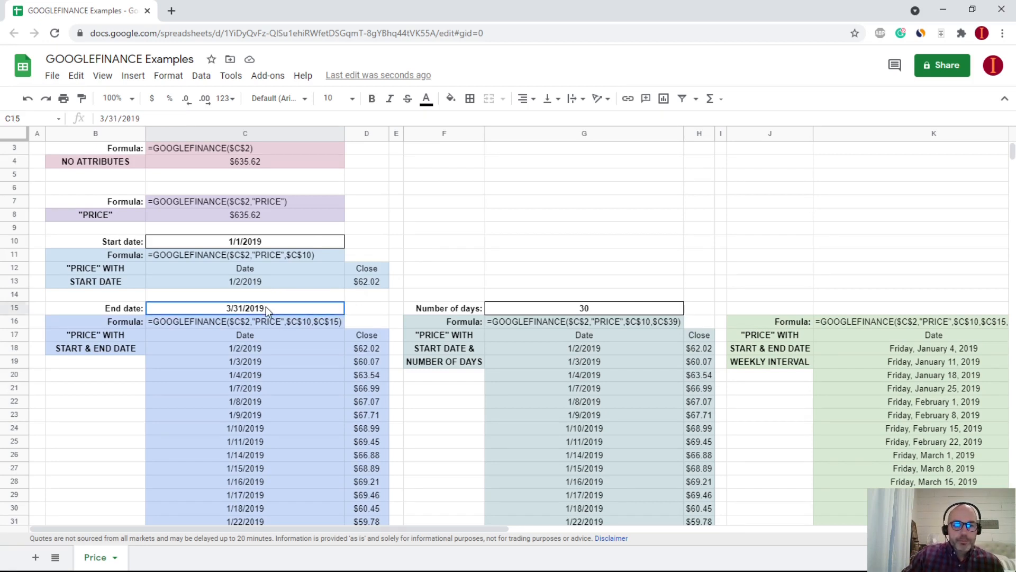
type("1/31/")
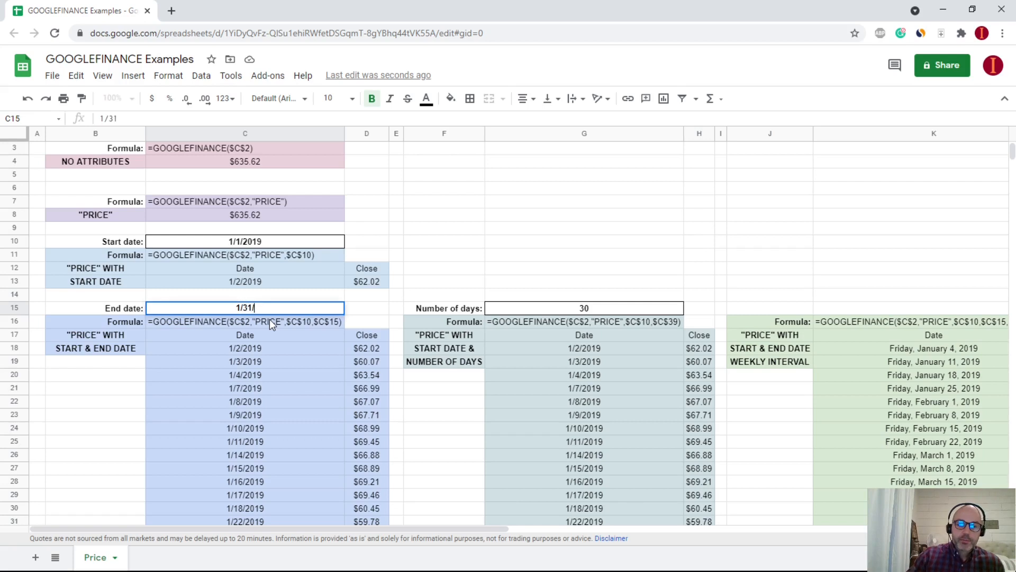
type("2019")
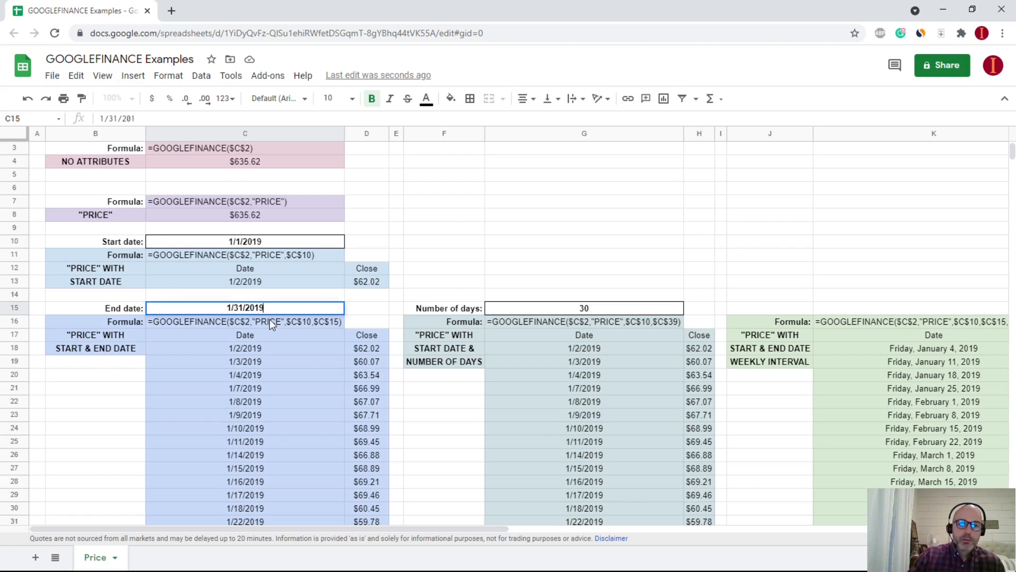
key("Return")
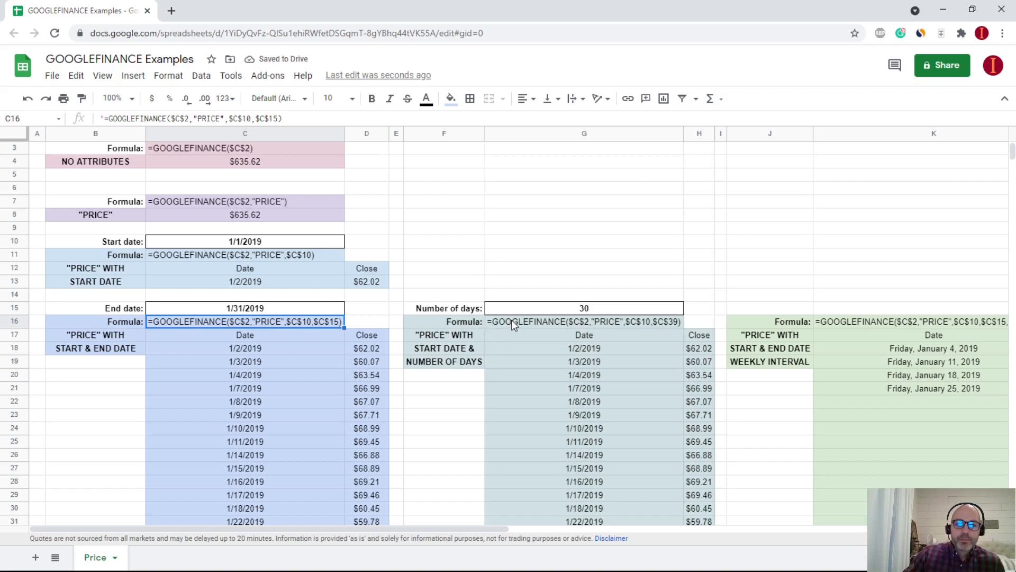
Compare the number-of-days formula text in G16 with the start date in C10 and the end date in C15.
left_click(512, 319)
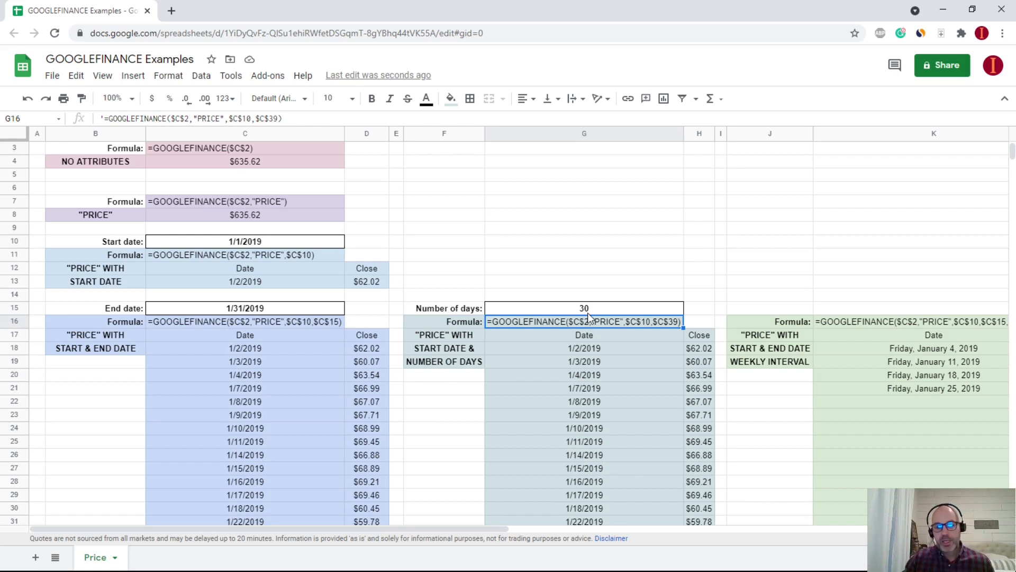
left_click(275, 247)
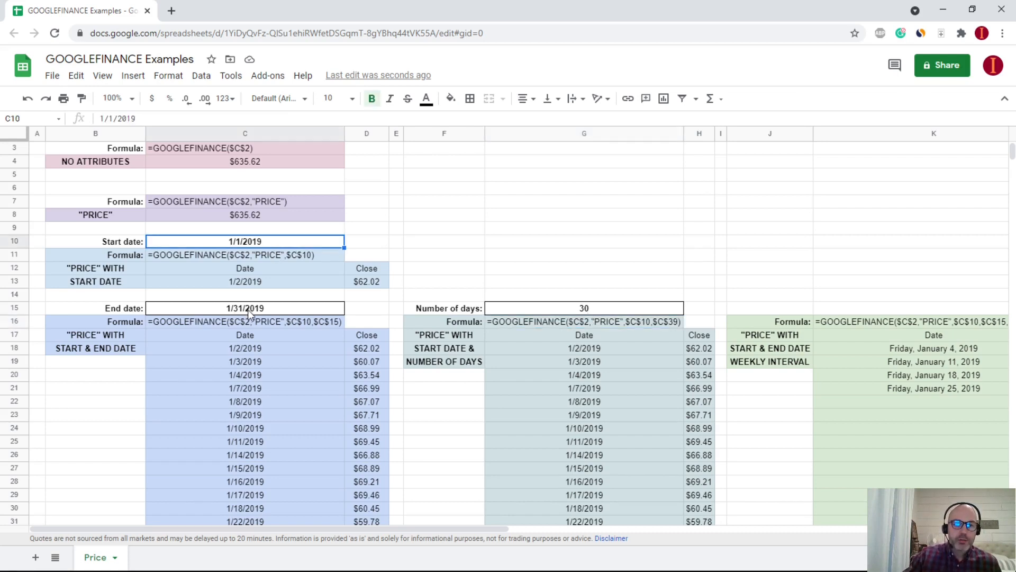
left_click(248, 309)
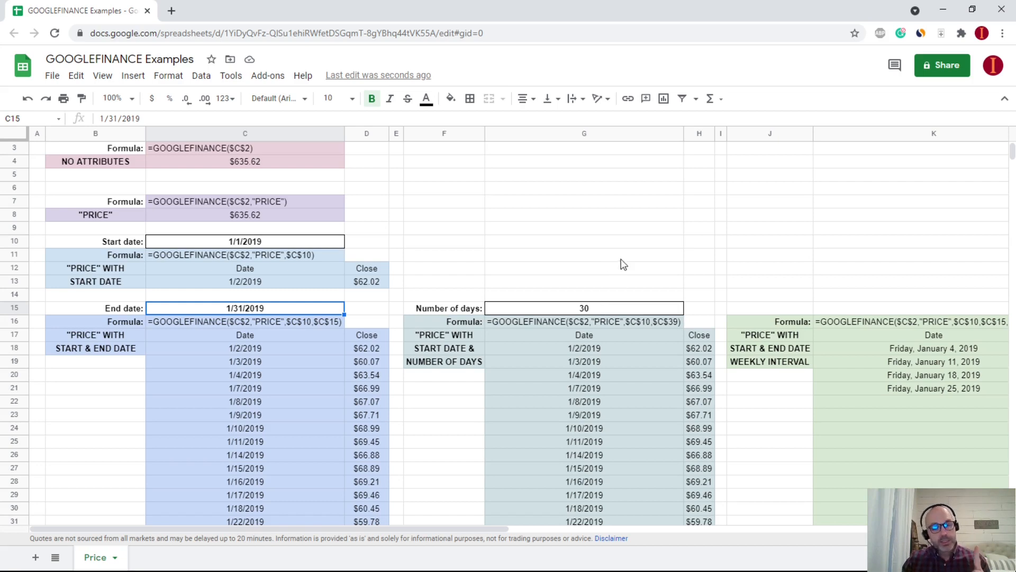
Compare how far the number-of-days price list in columns G:H runs against the start-and-end-date list in columns C:D.
scroll(629, 254, "down", 1)
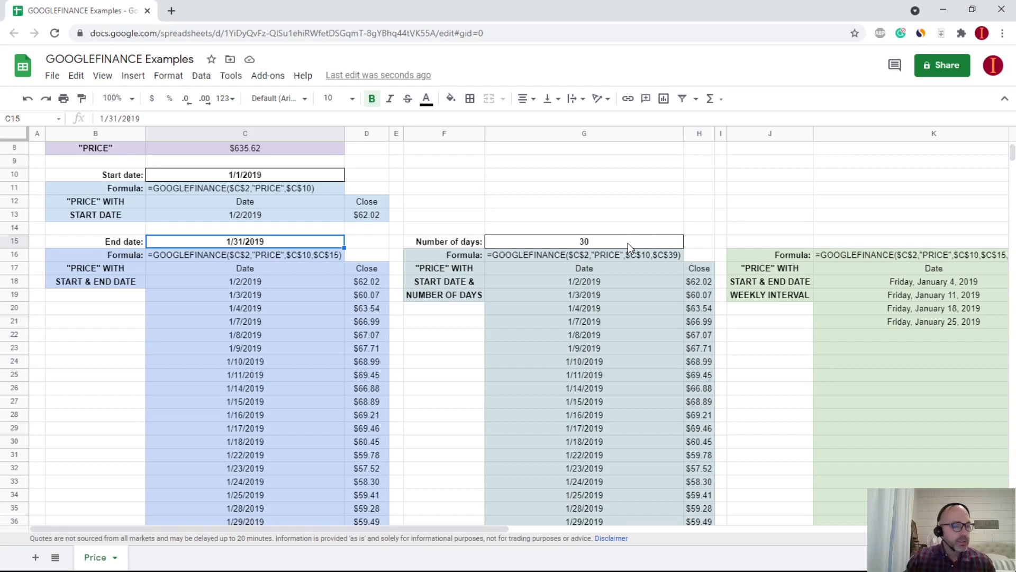
scroll(628, 243, "down", 4)
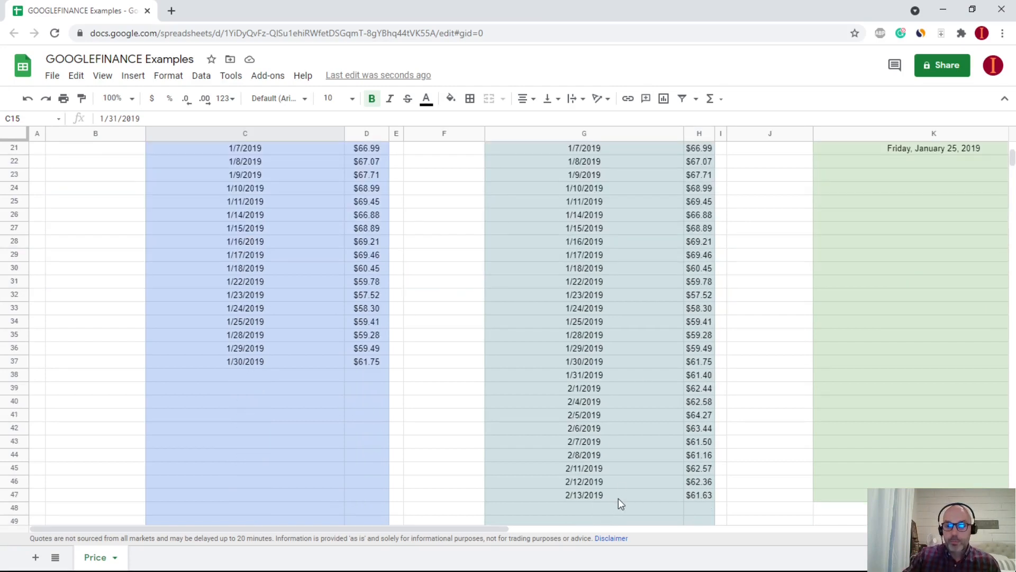
scroll(641, 497, "up", 5)
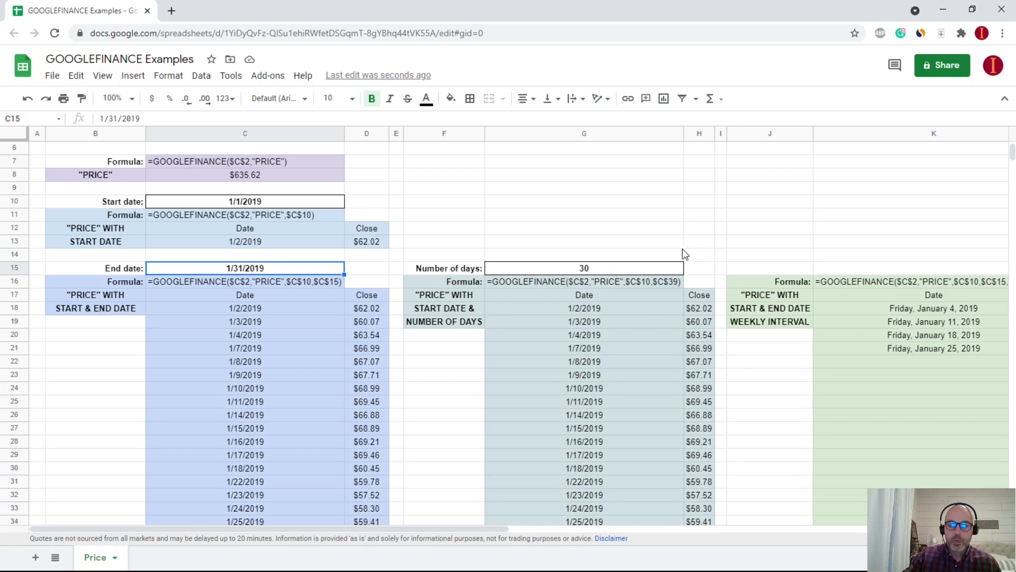
scroll(669, 253, "down", 5)
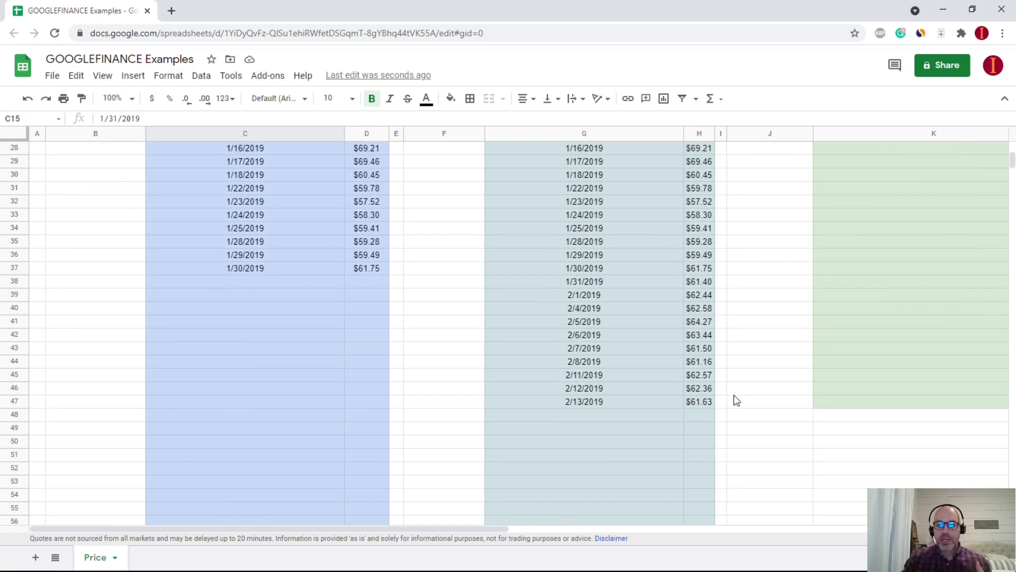
scroll(736, 399, "up", 3)
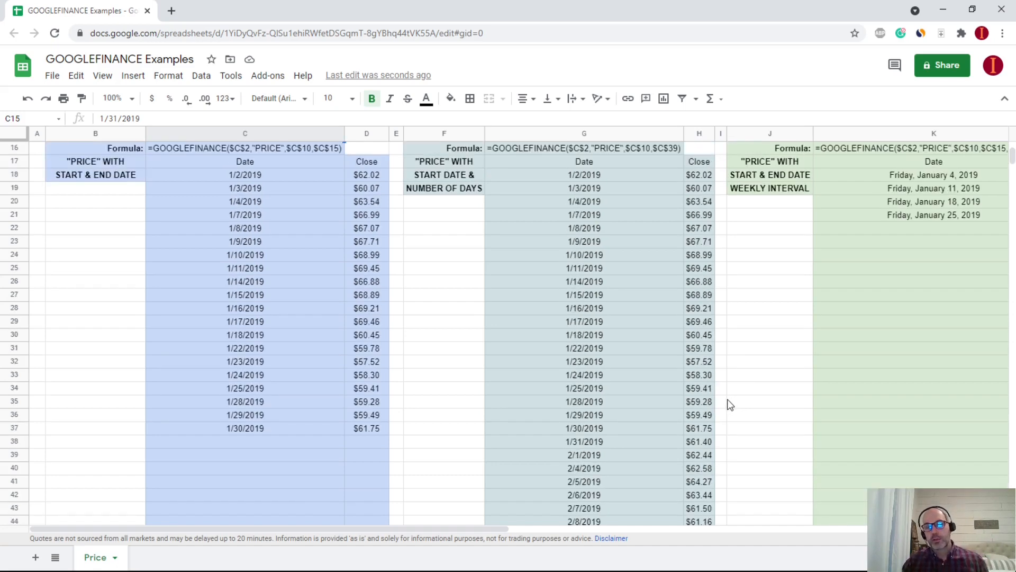
scroll(729, 404, "up", 3)
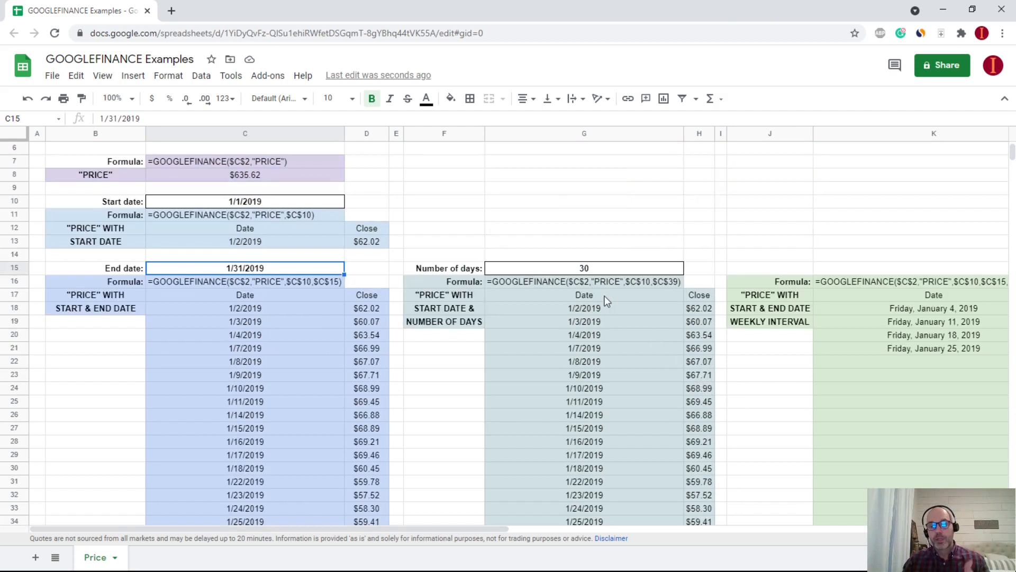
Examine the number-of-days formula in G17 against the text in G16, checking its arguments with the function's syntax help.
left_click(584, 282)
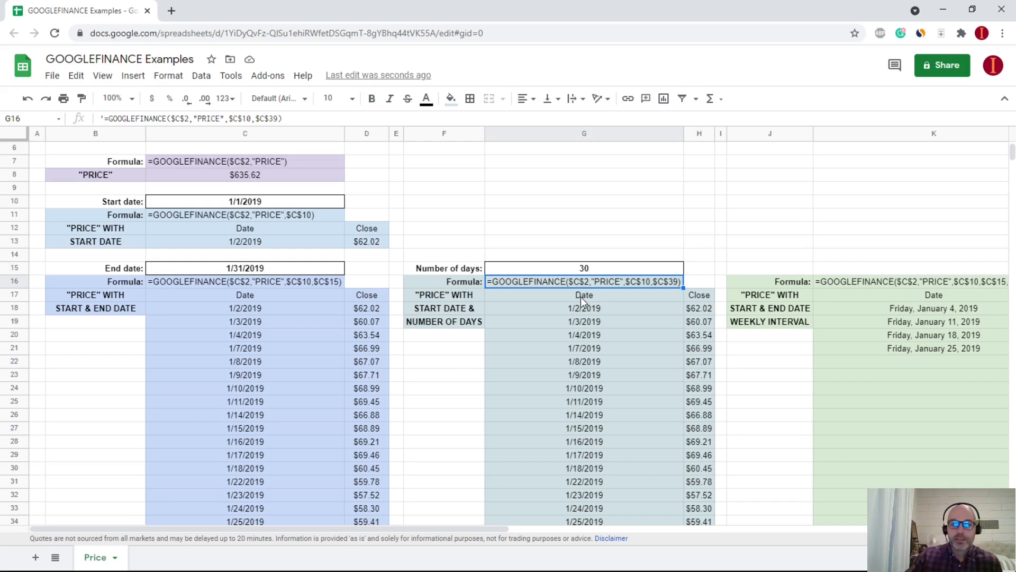
left_click(577, 301)
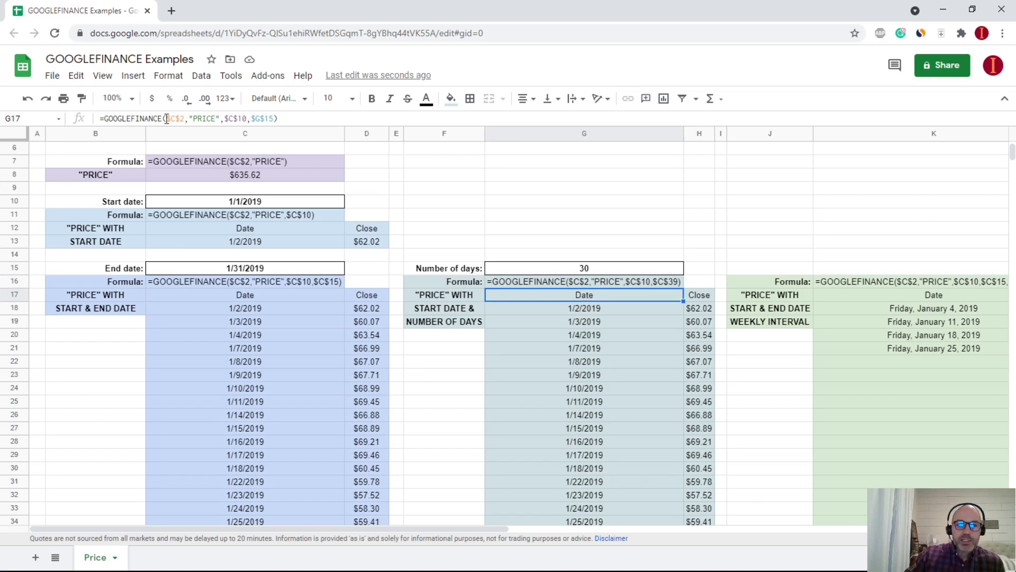
left_click(183, 119)
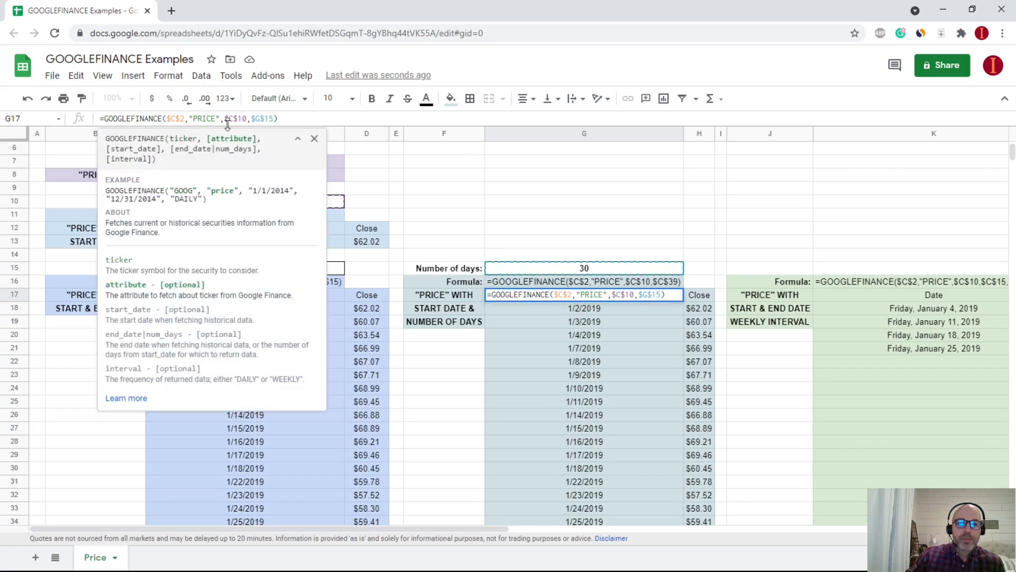
left_click(296, 139)
scroll(272, 263, "up", 2)
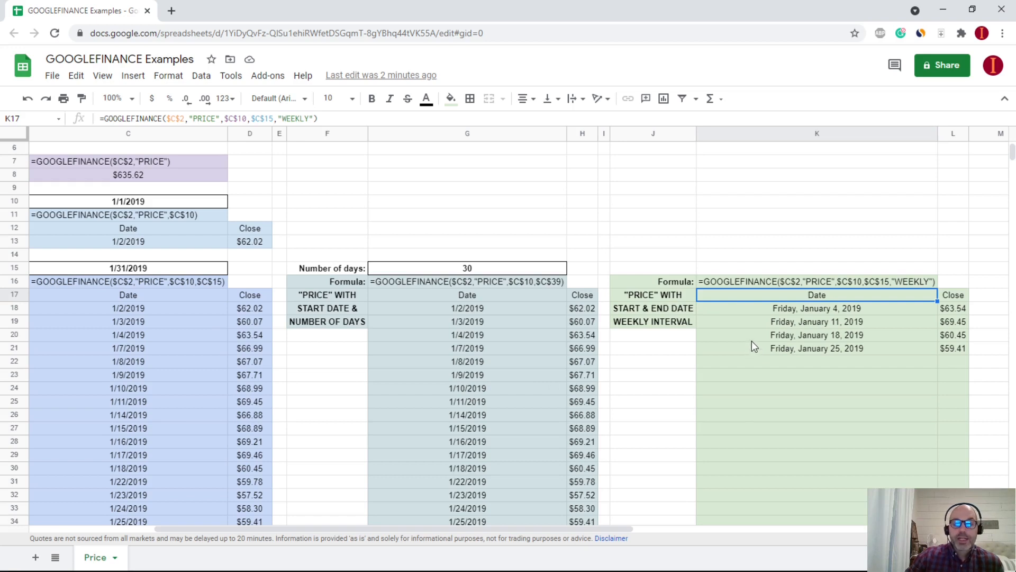
Examine the start date, end date and "WEEKLY" interval arguments of the formula in K17, leaving it unedited.
left_click(831, 311)
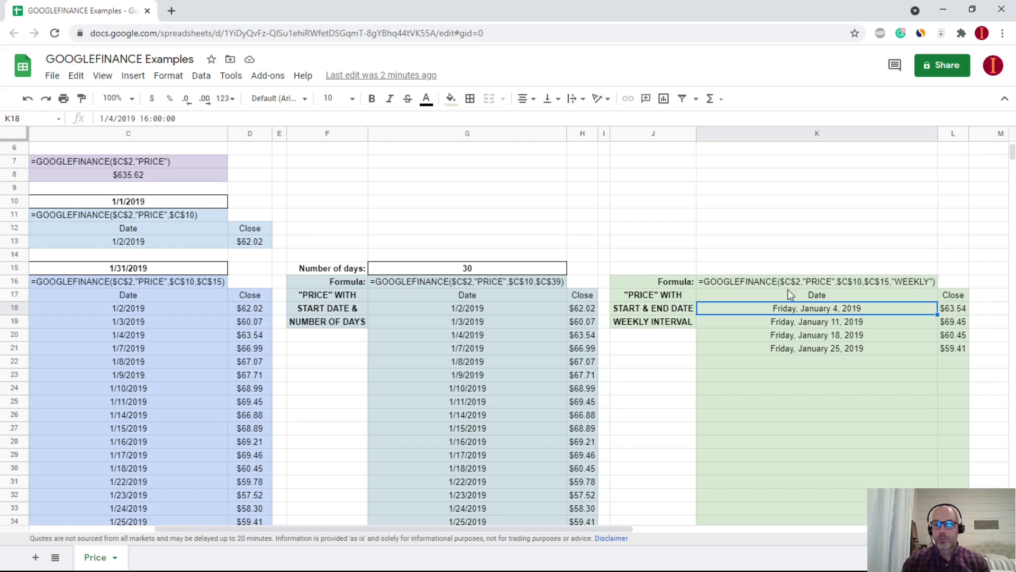
left_click(808, 294)
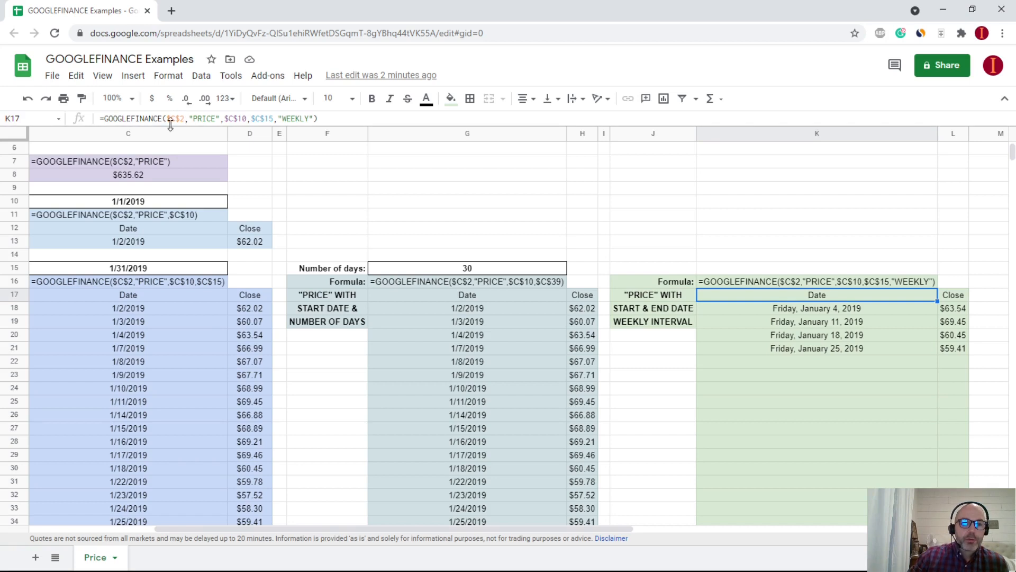
left_click(196, 120)
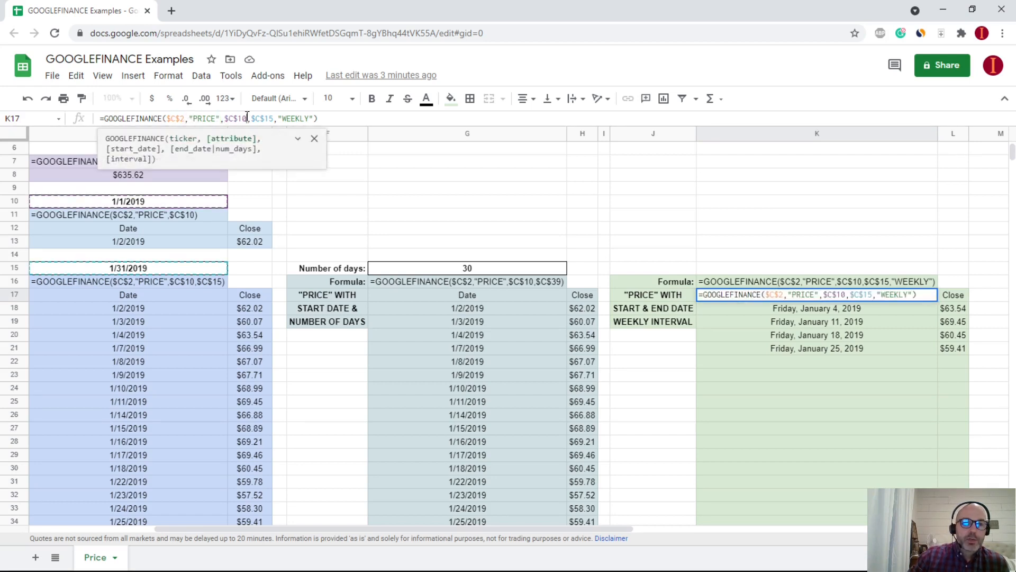
left_click(247, 118)
left_click(283, 119)
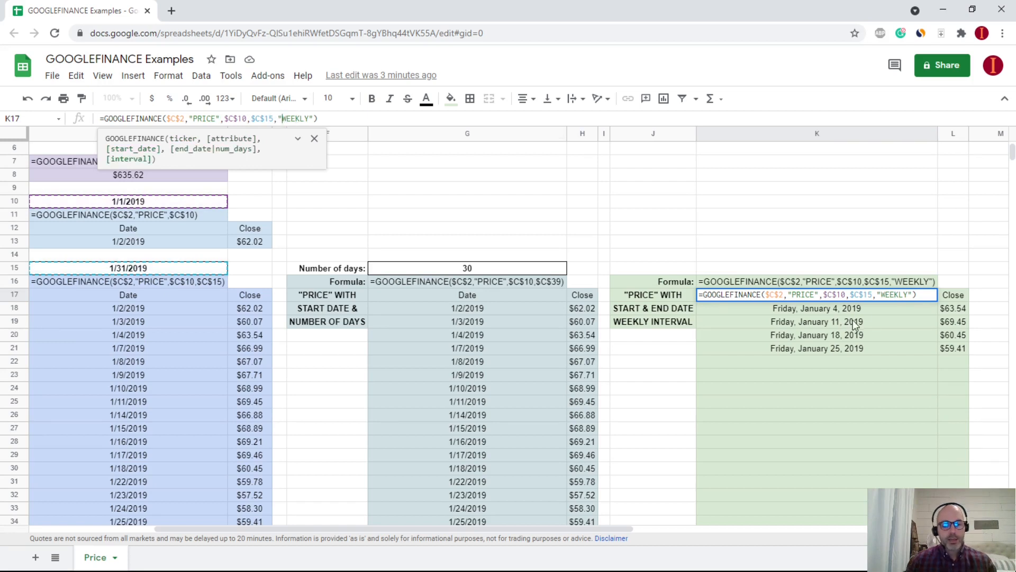
key("Escape")
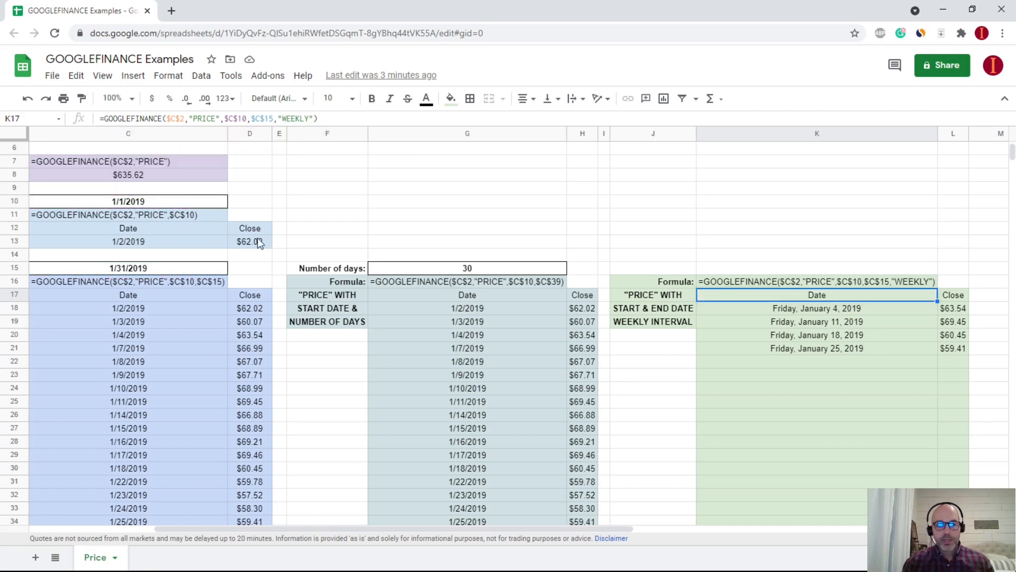
Compare the first two weekly closing prices in column L with the same dates' daily closing prices in column D.
left_click(162, 268)
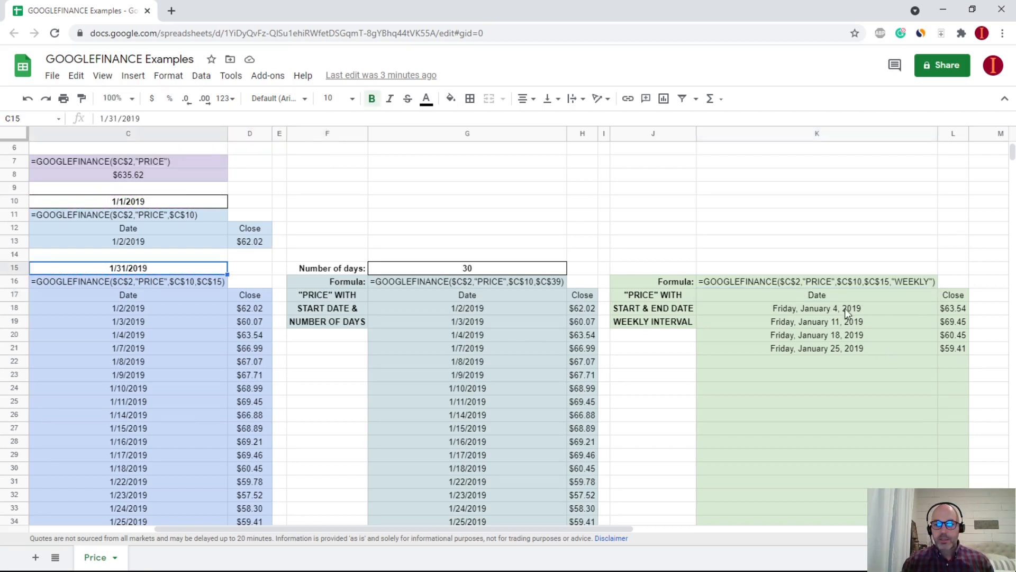
left_click(961, 311)
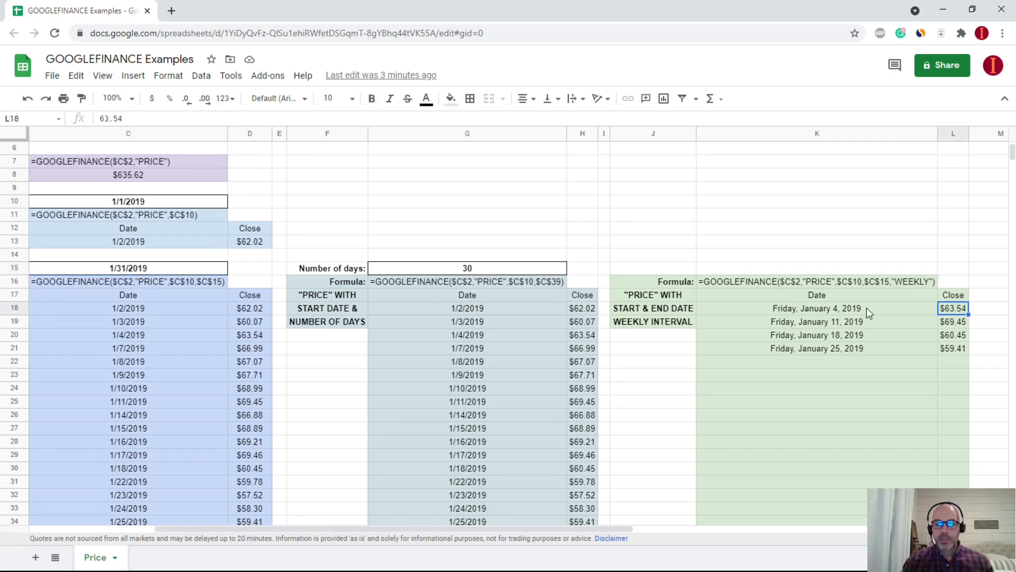
left_click(247, 335)
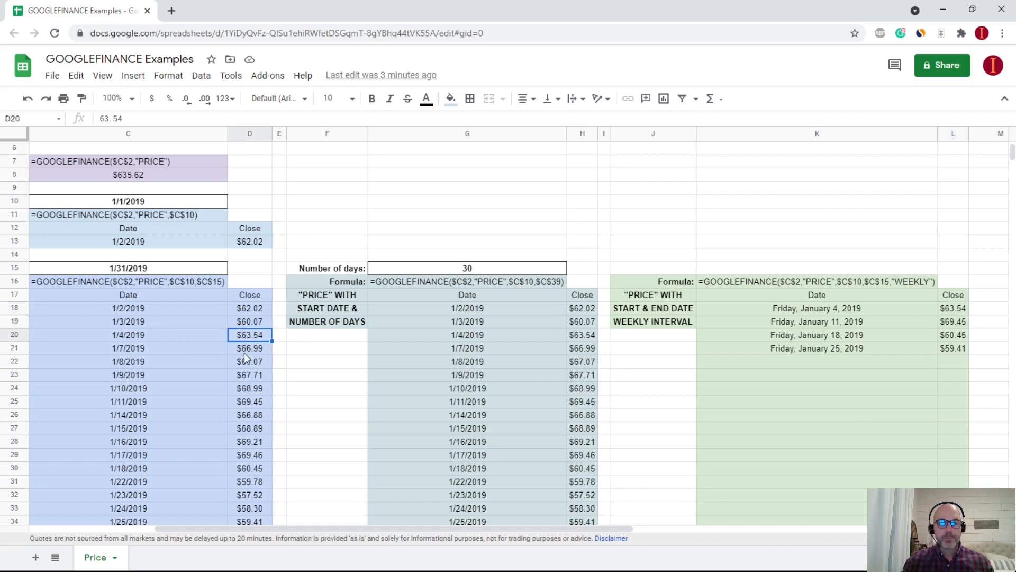
left_click(957, 321)
left_click(243, 402)
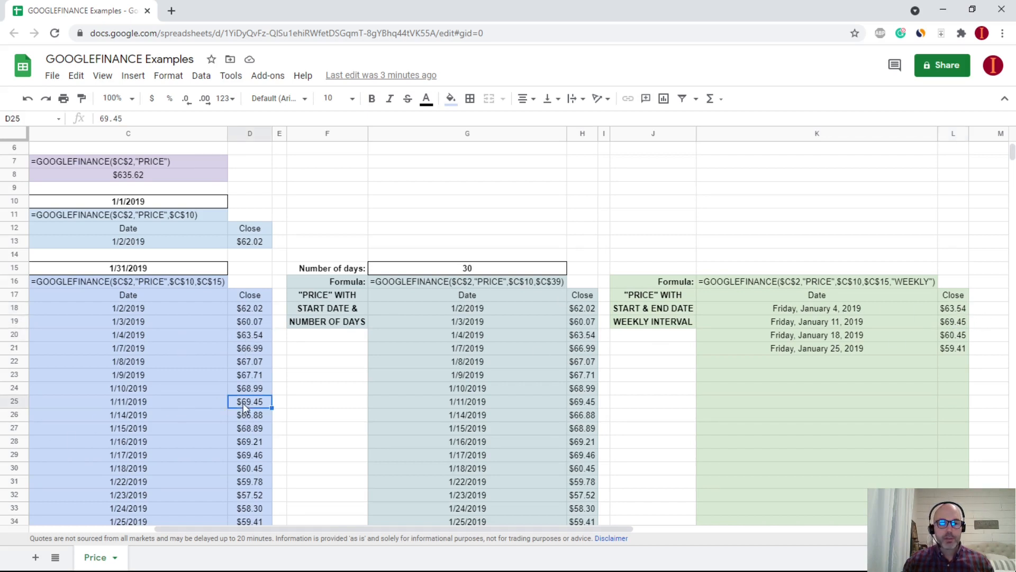
Set the end date in C15 to 12/31/2019.
left_click(199, 268)
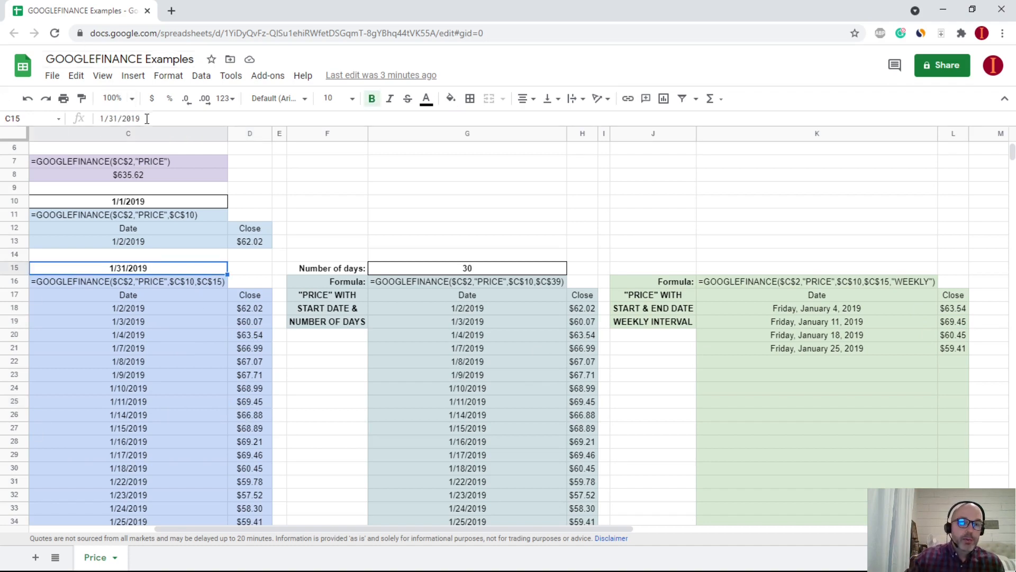
left_click(106, 119)
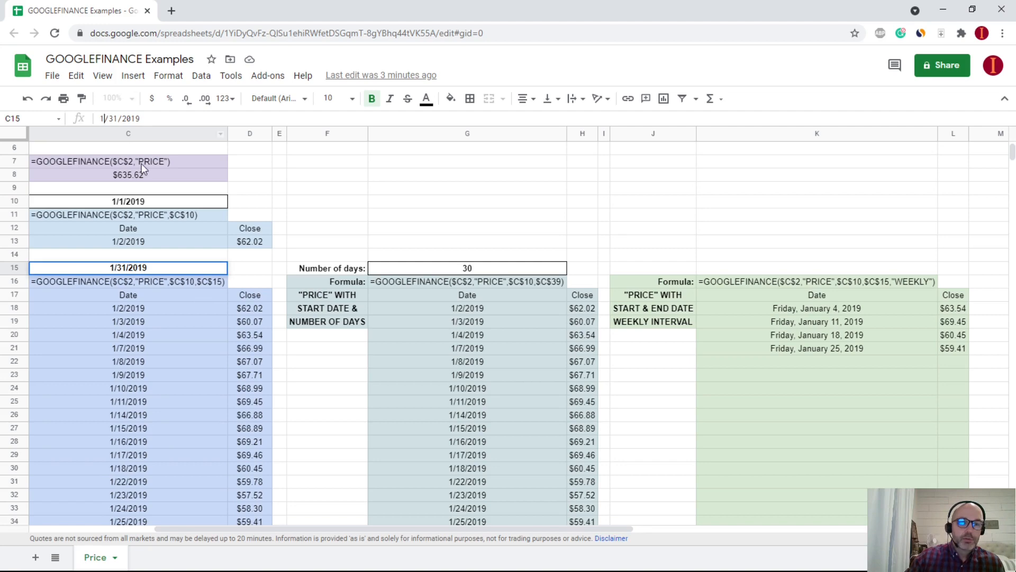
type("2")
key("Return")
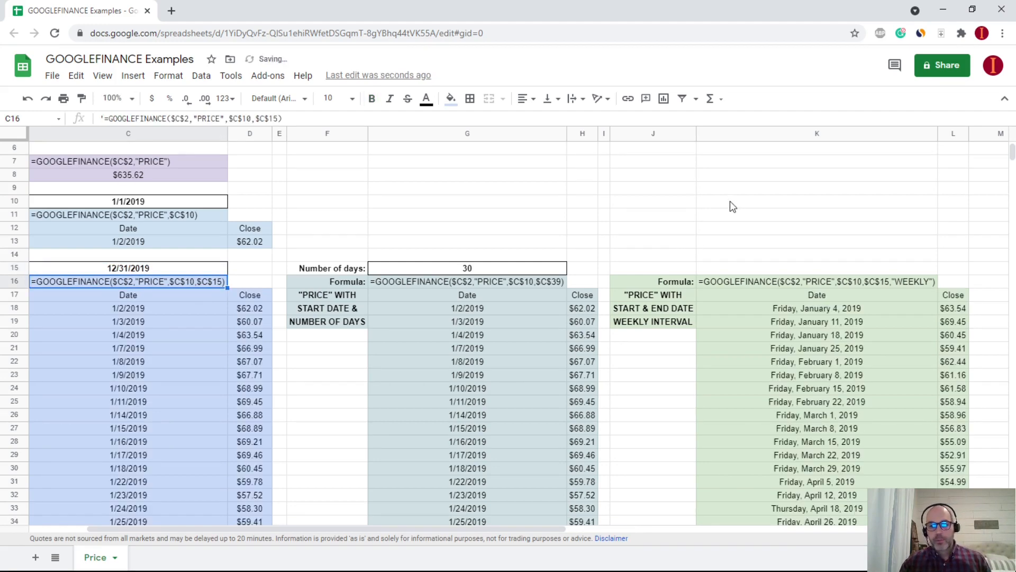
Review the weekly price list in columns K:L down to its last row and count the closing prices in L18:L69.
scroll(752, 200, "down", 2)
scroll(812, 227, "down", 1)
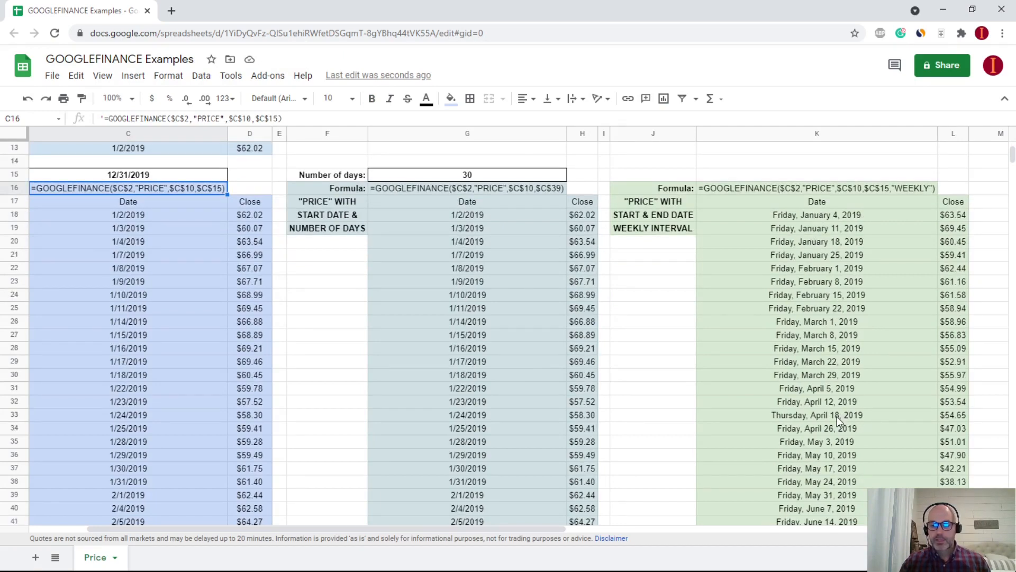
scroll(834, 412, "down", 6)
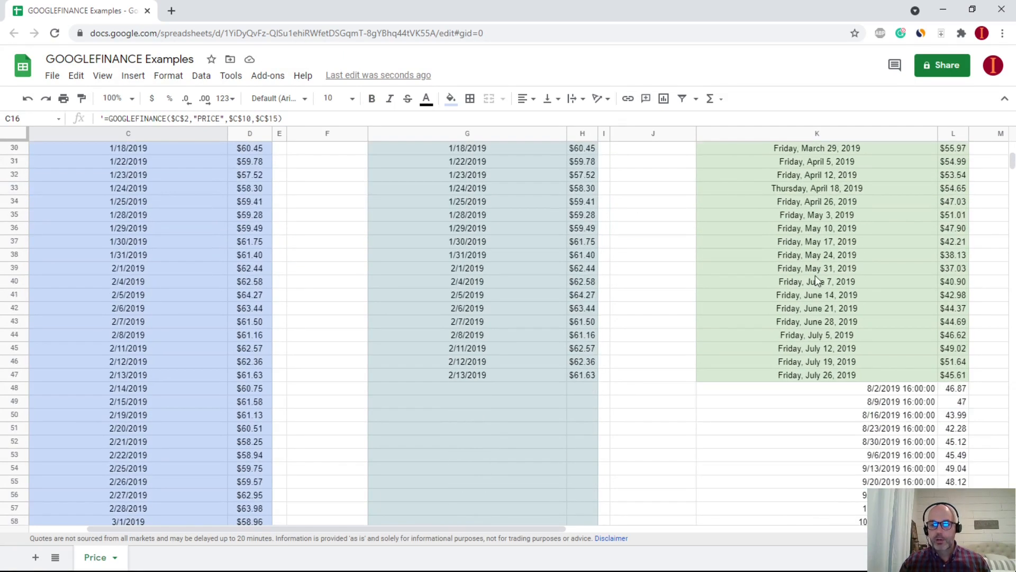
scroll(902, 307, "down", 2)
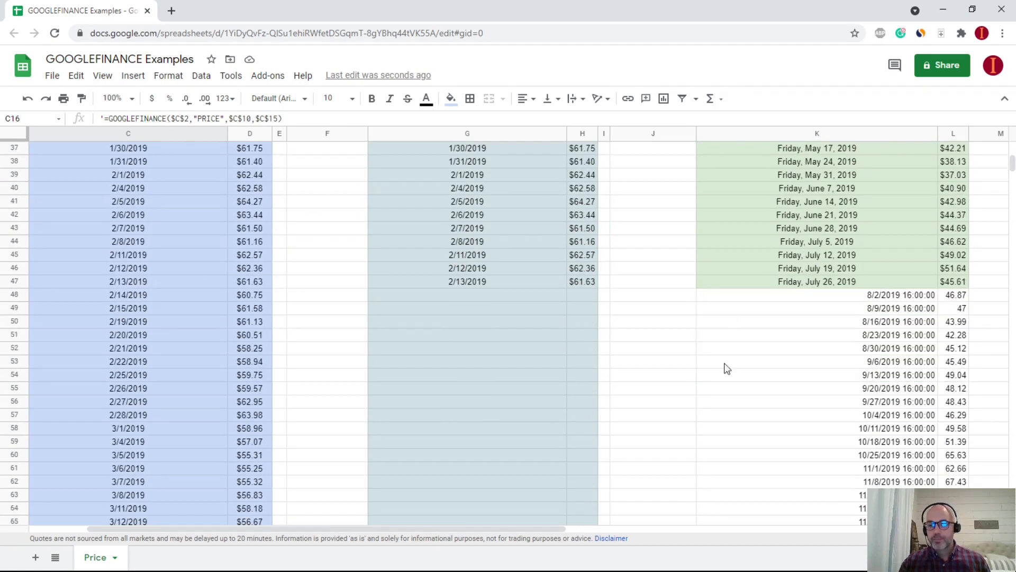
scroll(860, 217, "down", 2)
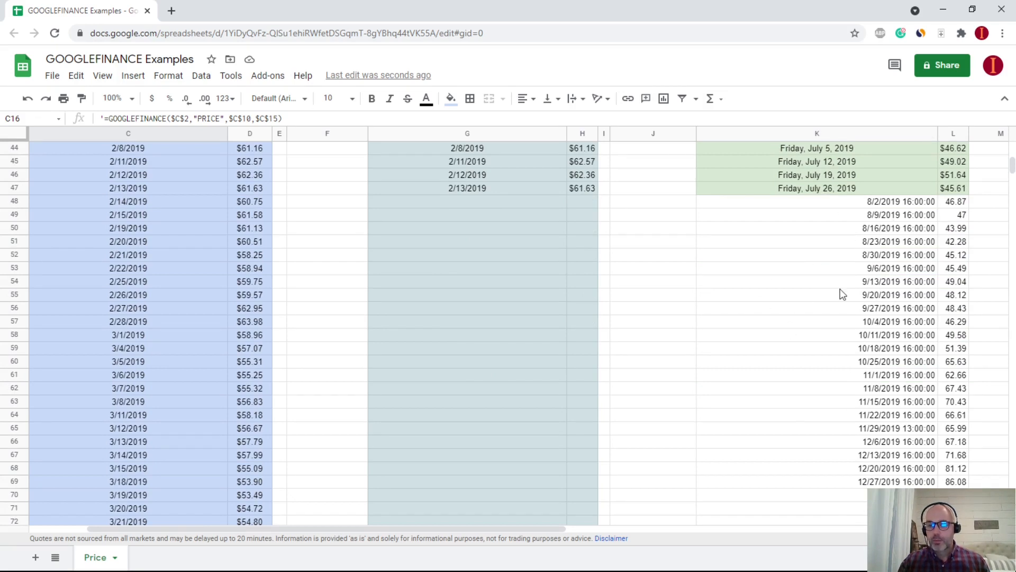
left_click(883, 206)
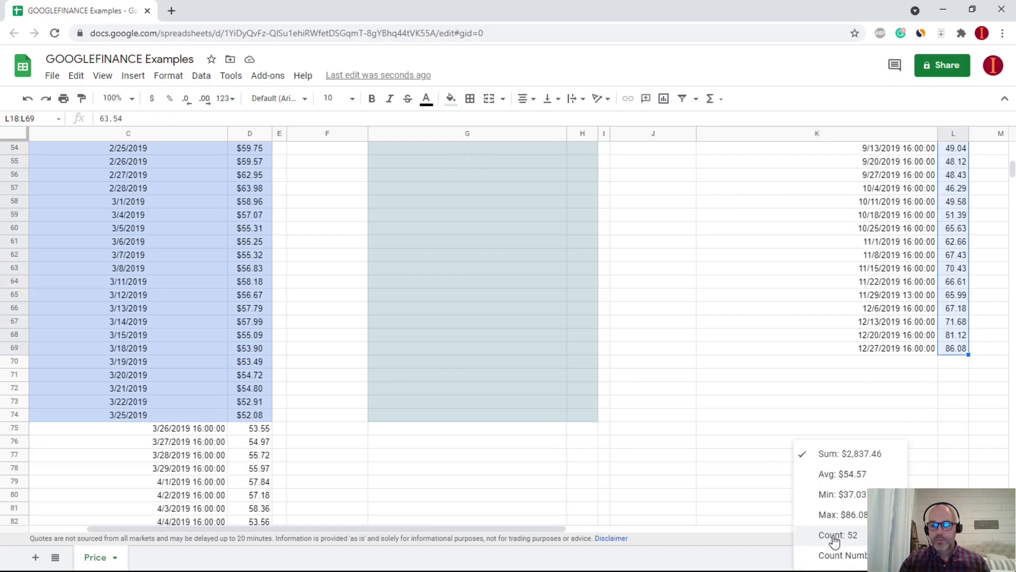
left_click(933, 367)
scroll(933, 368, "up", 5)
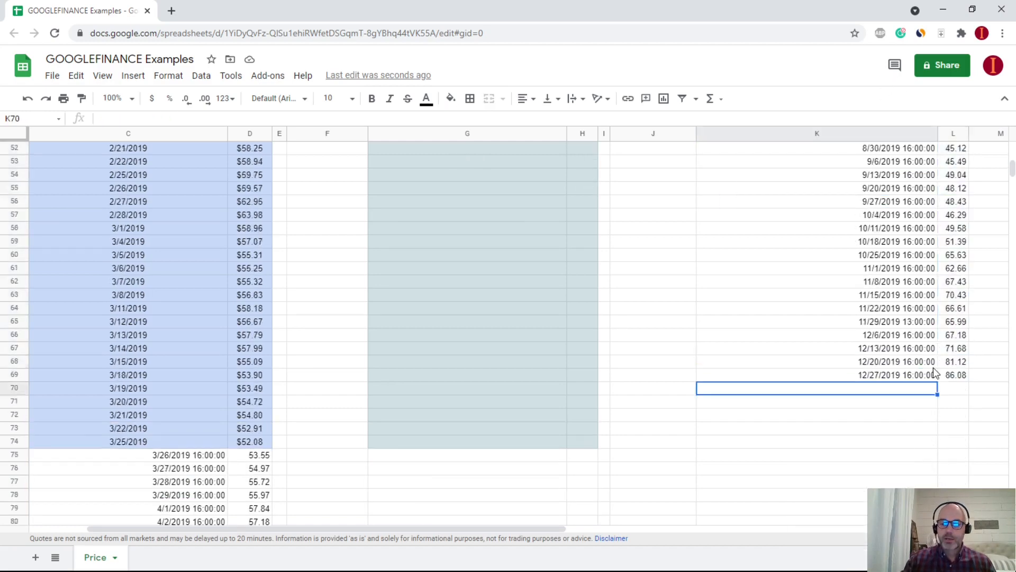
scroll(933, 367, "up", 12)
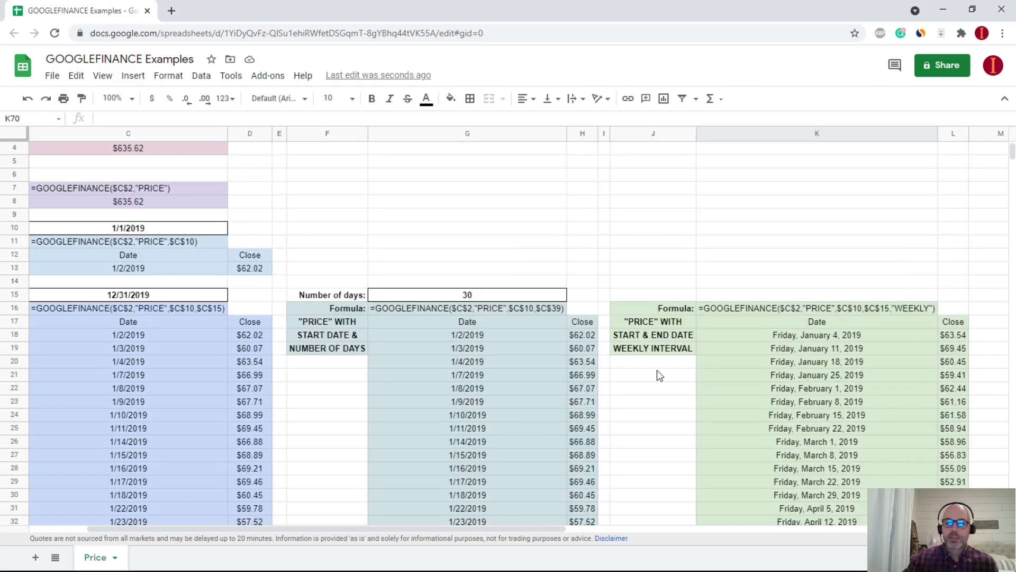
left_click(616, 283)
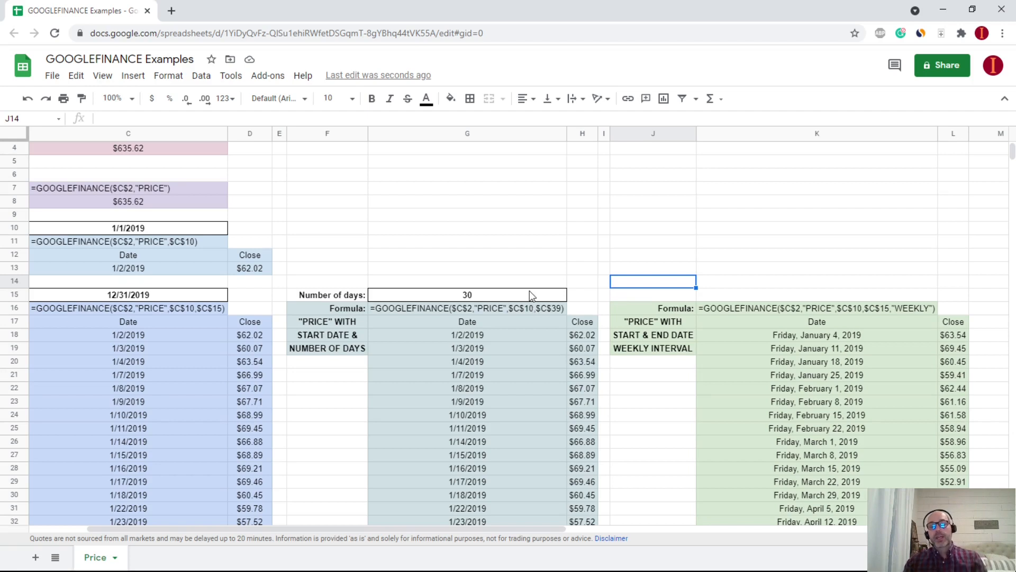